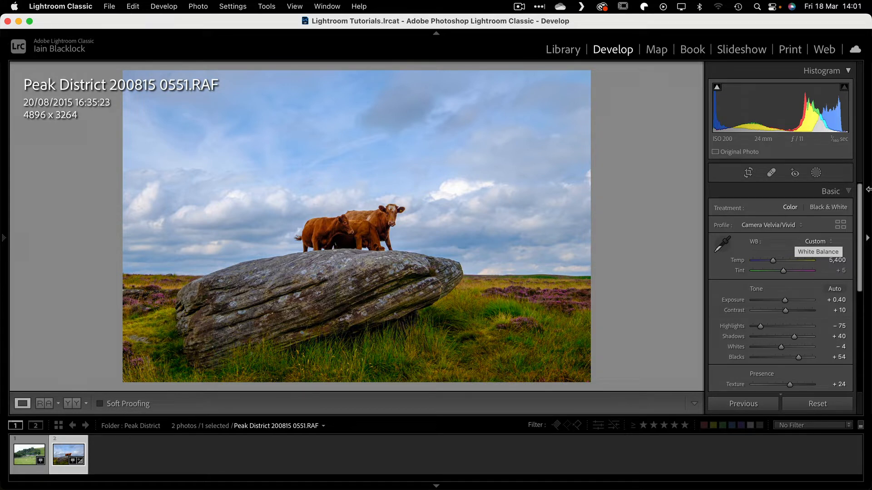
Step: Examine the photo's Basic adjustments and the Tone Curve's region controls
scroll(756, 305, "down", 1)
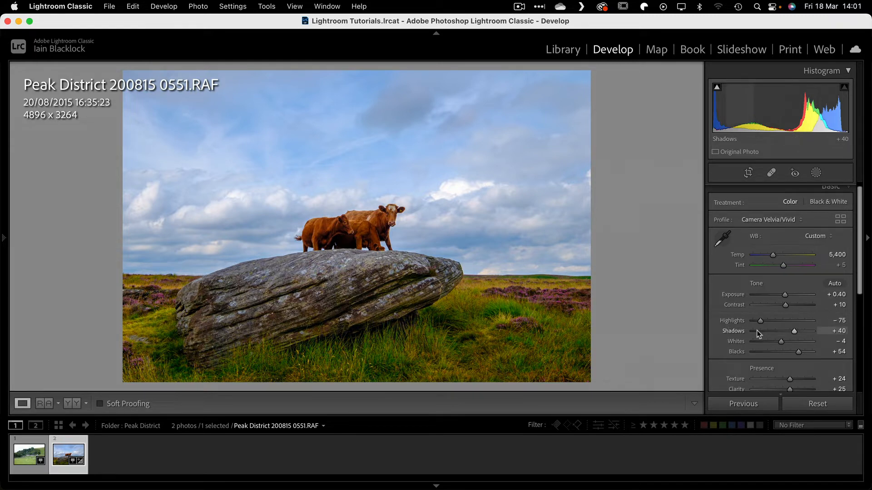
scroll(756, 331, "down", 10)
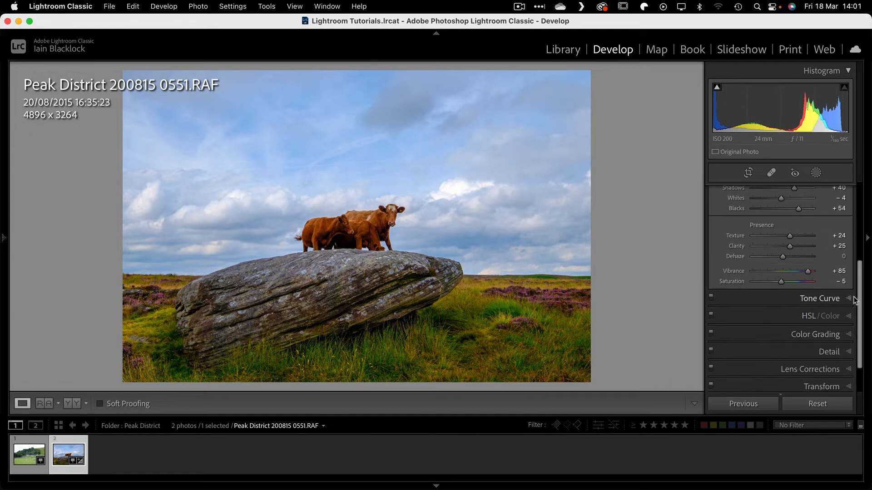
left_click(853, 299)
scroll(759, 369, "down", 1)
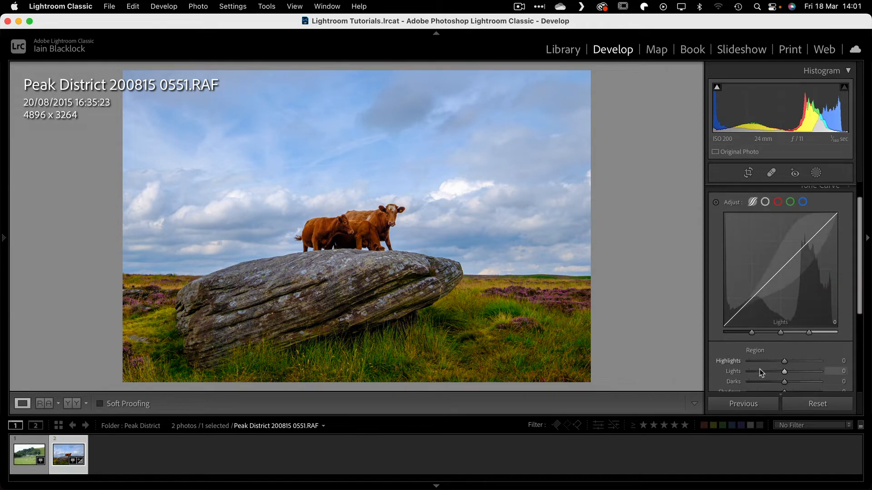
scroll(759, 369, "down", 10)
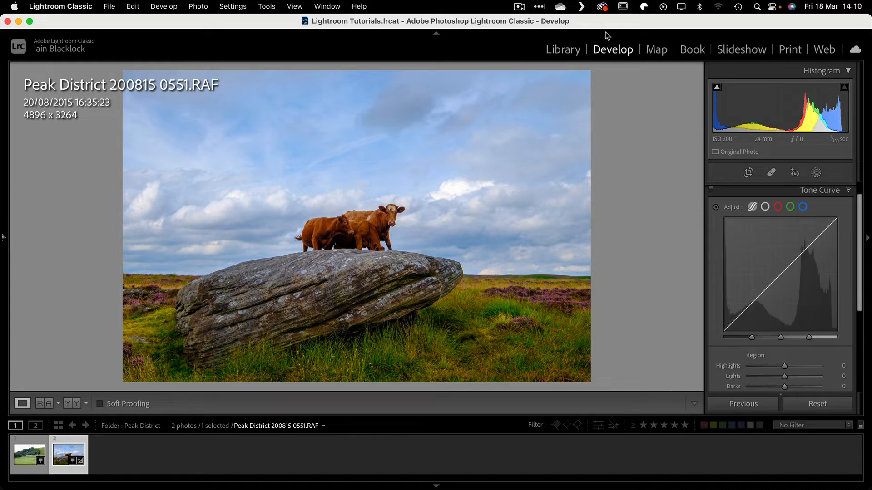
scroll(826, 227, "up", 3)
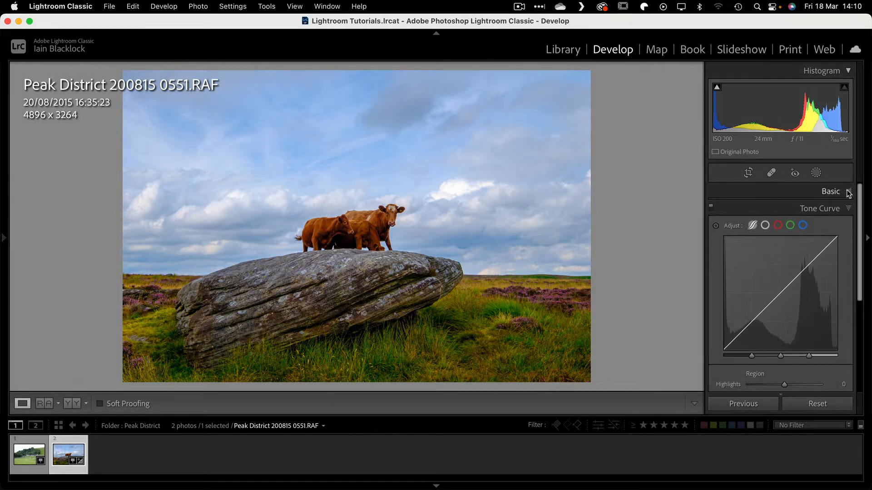
left_click(844, 190)
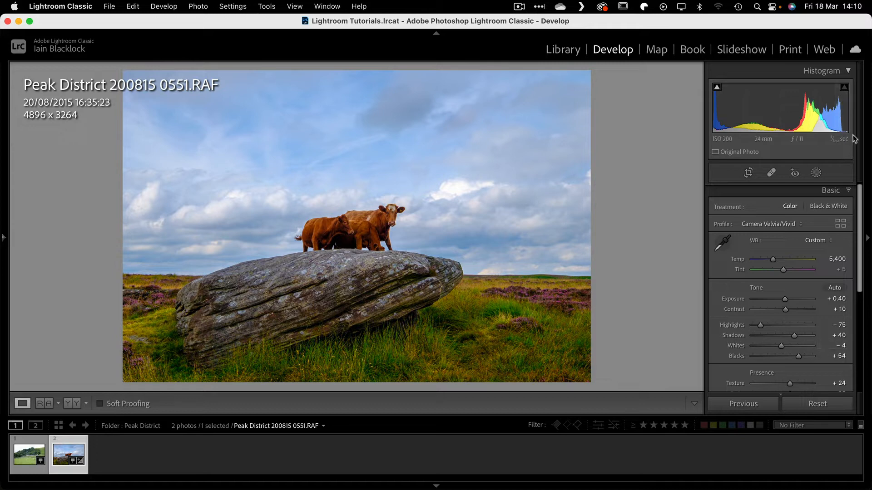
scroll(811, 249, "down", 3)
scroll(813, 250, "down", 6)
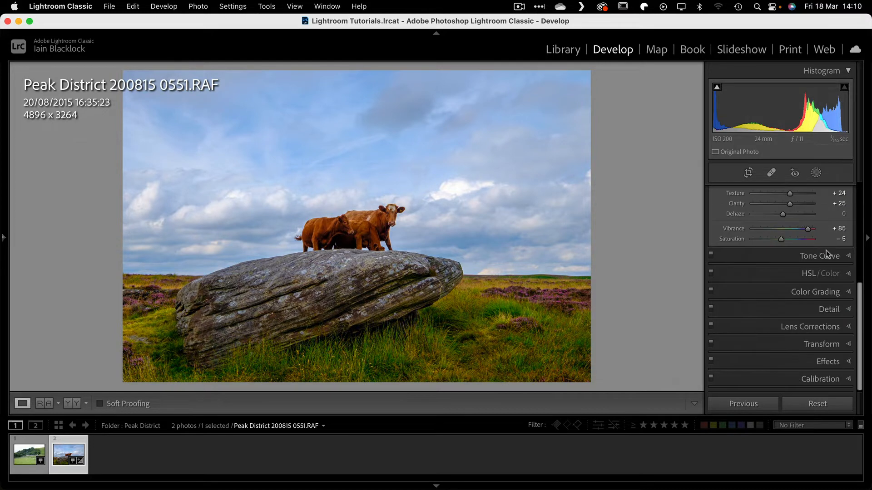
left_click(847, 256)
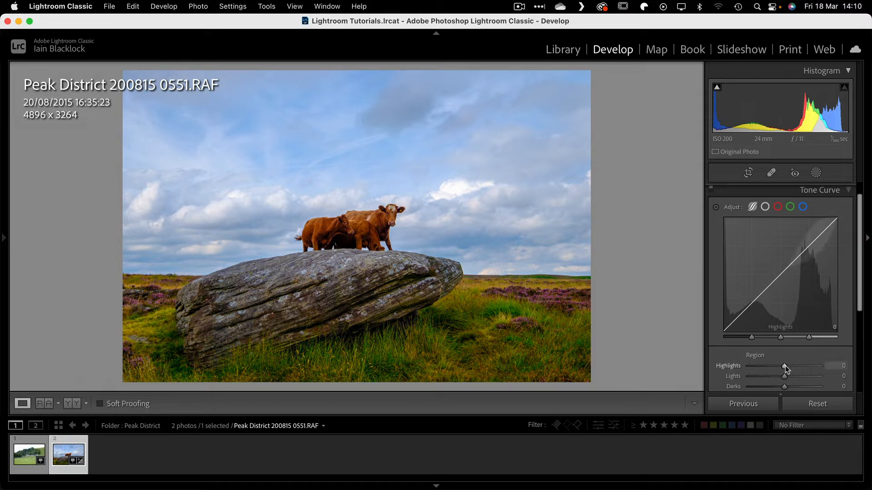
Step: Lower the Tone Curve's Highlights region to -89 and compare it with the Basic adjustments
left_click_drag(786, 366, 752, 364)
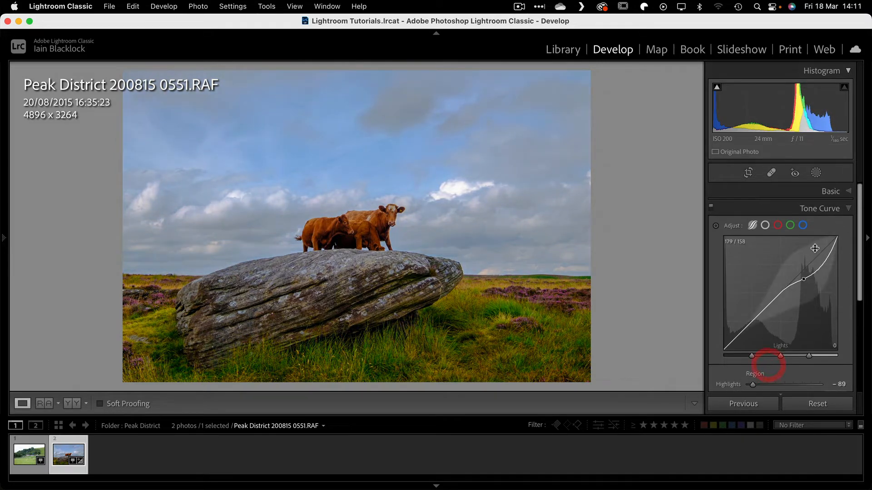
left_click(848, 190)
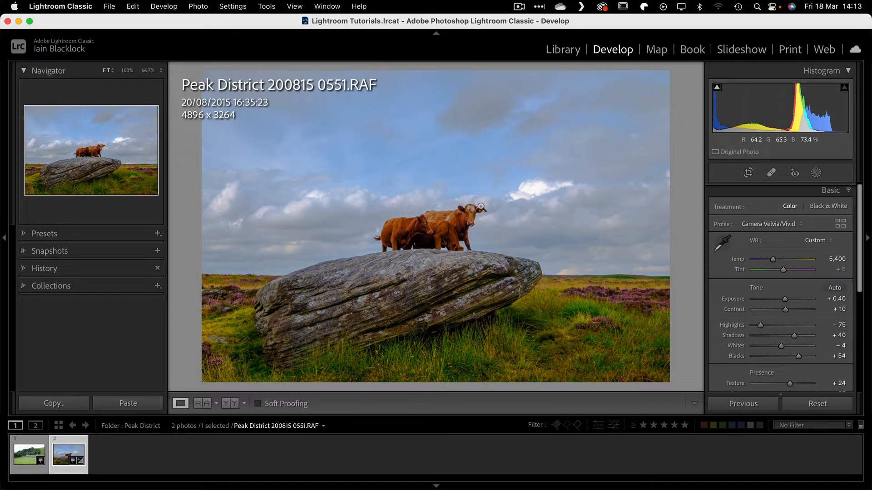
scroll(781, 292, "down", 5)
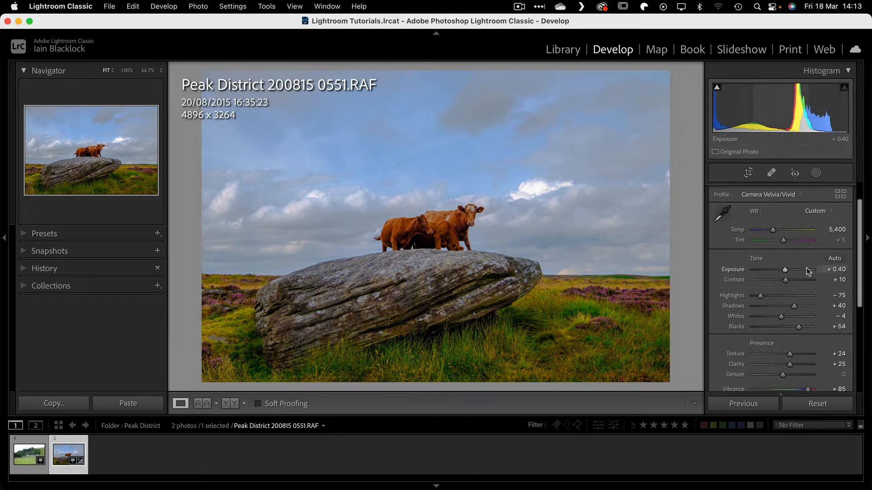
Step: Try Highlights at -1 and Lights at -19 in the Tone Curve, and reset all region values
left_click(849, 276)
mouse_move(784, 366)
left_mouse_down()
mouse_move(751, 367)
mouse_move(784, 366)
left_mouse_up()
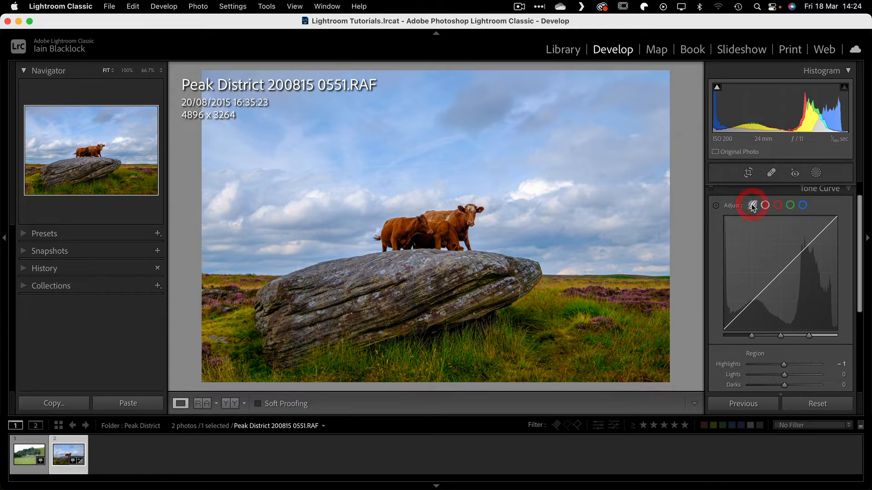
scroll(755, 241, "down", 2)
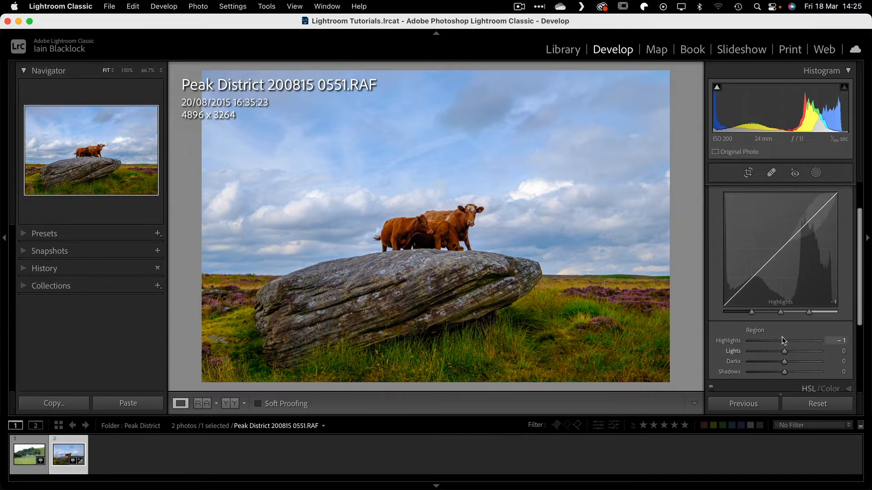
left_click_drag(787, 352, 779, 352)
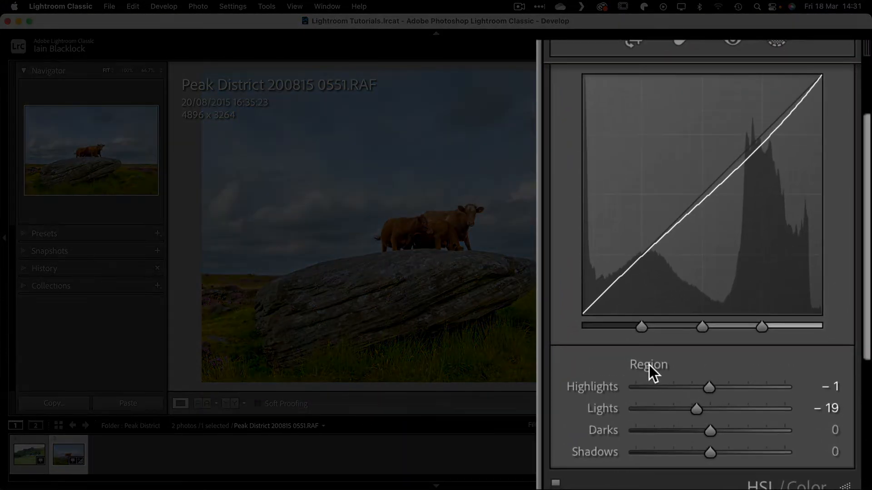
double_click(649, 365)
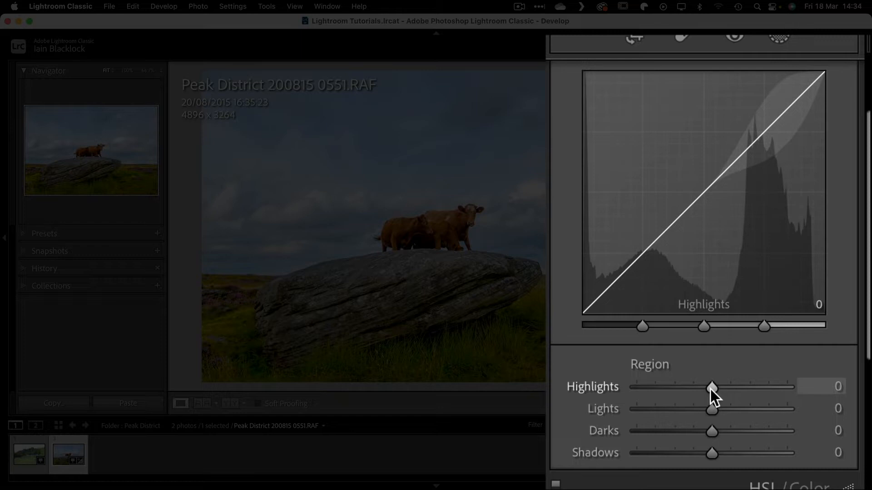
Step: Shape the parametric curve with Highlights +69, Shadows -71, Darks +27 and Lights -15
left_click_drag(710, 389, 763, 387)
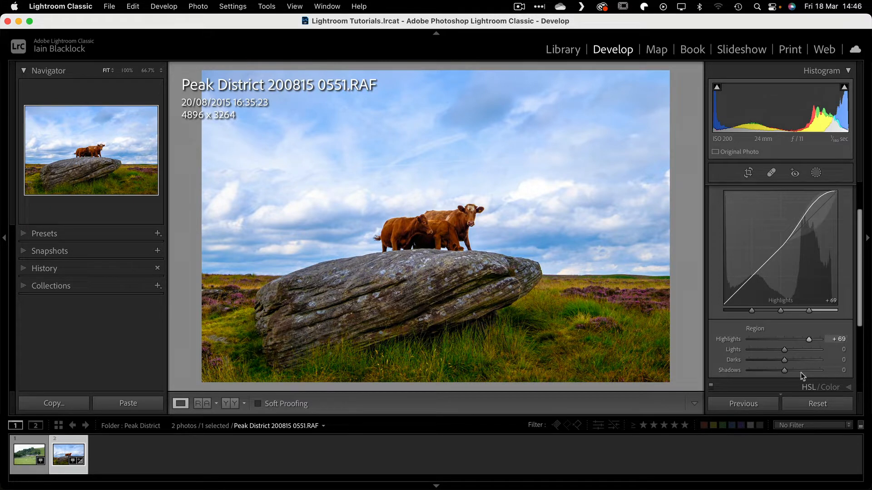
left_click_drag(784, 371, 759, 371)
left_click(758, 371)
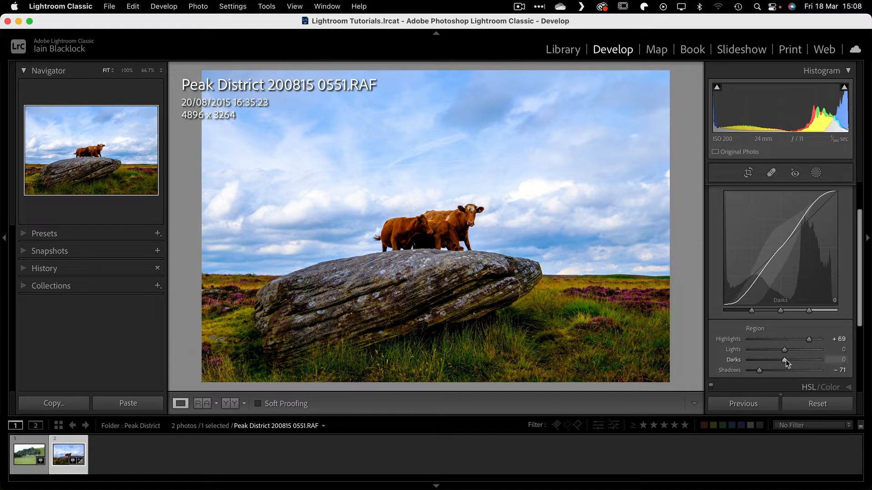
mouse_move(785, 360)
left_mouse_down()
mouse_move(794, 360)
mouse_move(777, 350)
left_mouse_up()
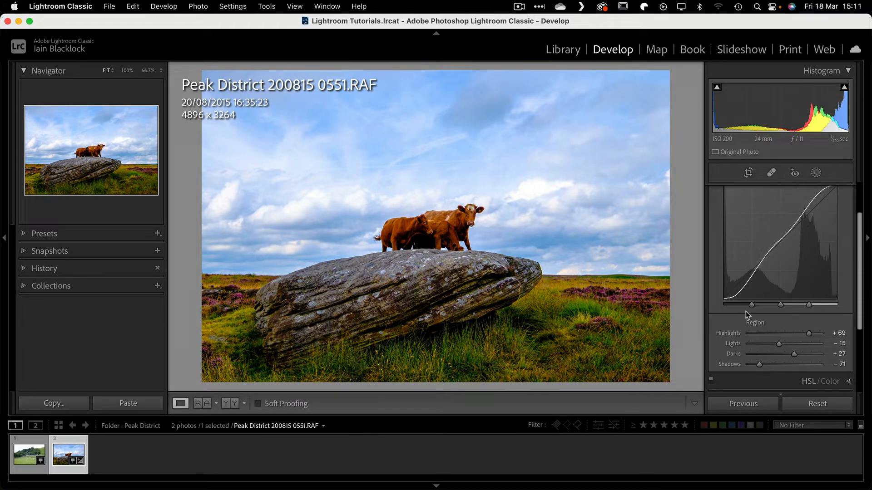
Step: Adjust the three region split points beneath the tone curve and raise the Shadows region to +5
mouse_move(753, 304)
left_mouse_down()
mouse_move(781, 307)
mouse_move(748, 304)
left_mouse_up()
left_click_drag(780, 305, 739, 305)
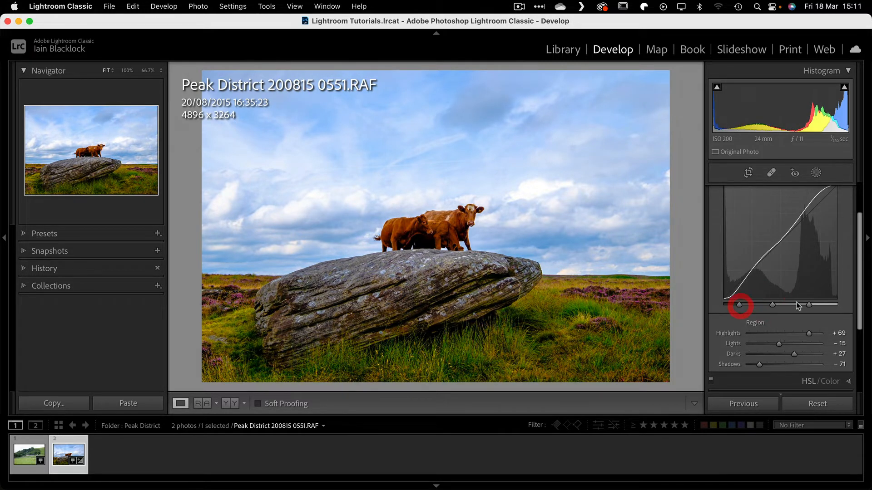
left_click_drag(809, 304, 795, 303)
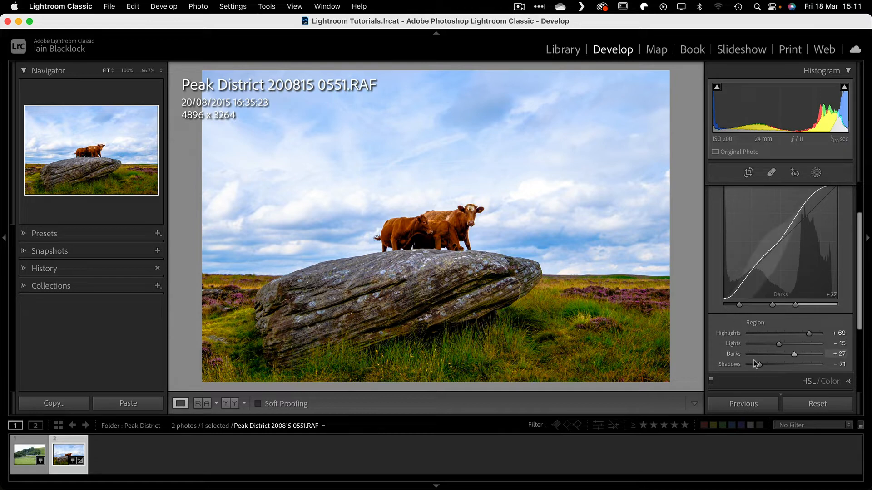
left_click_drag(759, 364, 786, 364)
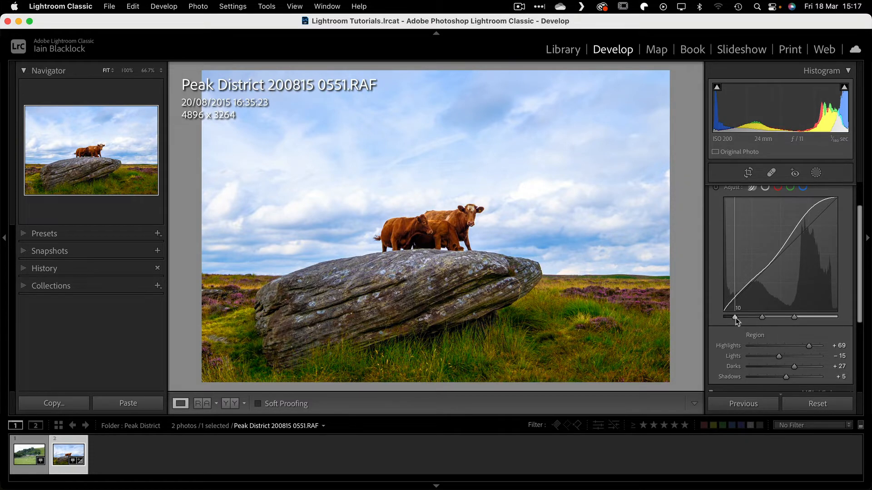
left_click_drag(734, 317, 764, 319)
Step: Reset the tone curve's region split points and all its region values to their defaults
double_click(763, 318)
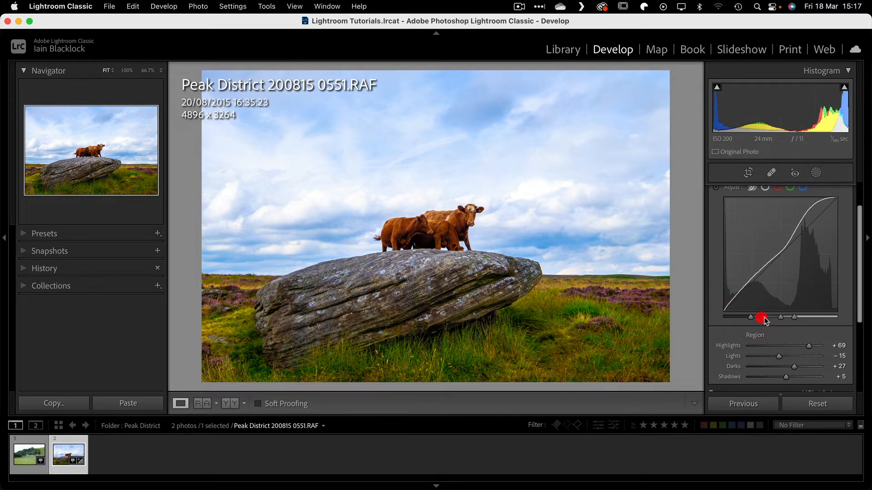
double_click(793, 317)
double_click(781, 357)
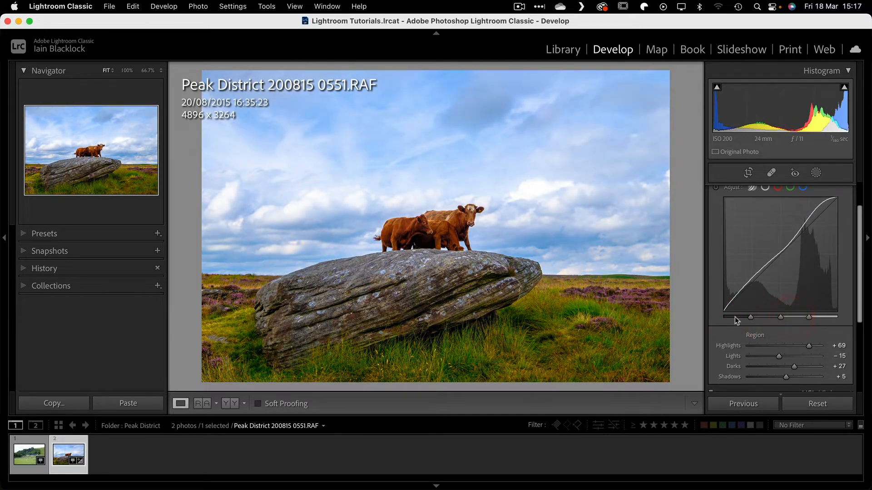
double_click(755, 335)
scroll(758, 337, "up", 2)
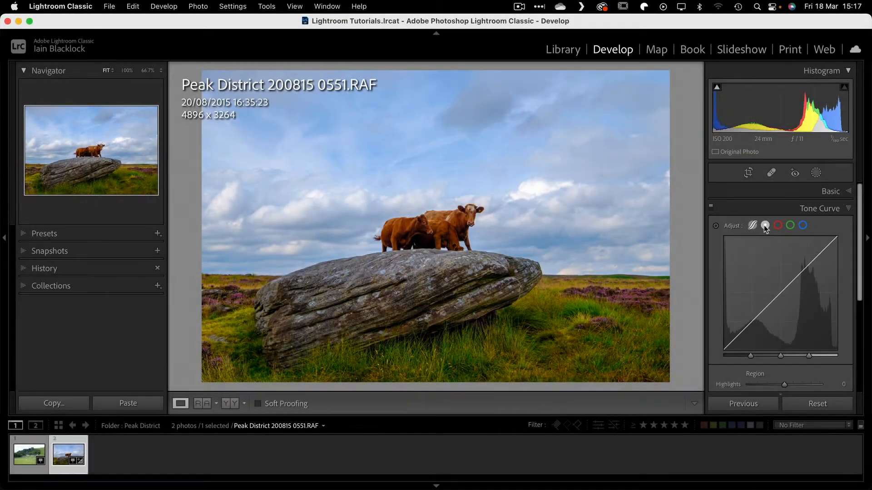
Step: Switch the Tone Curve from parametric to point curve editing
left_click(765, 225)
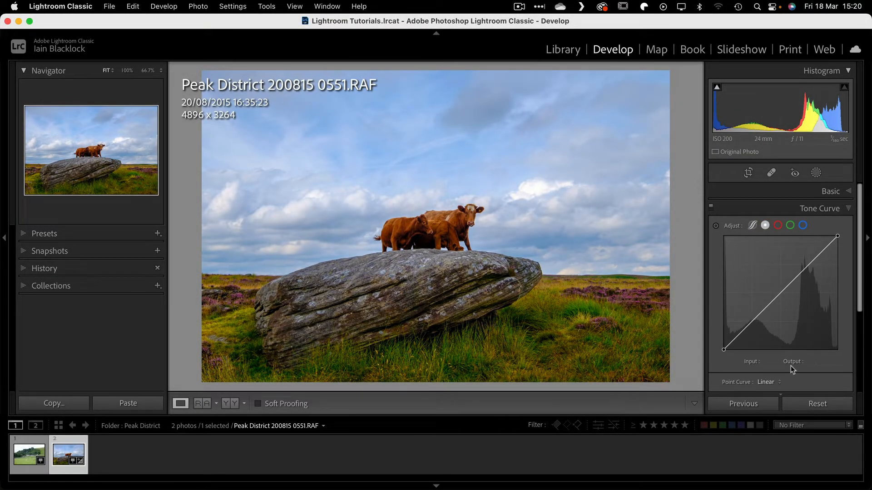
scroll(782, 366, "down", 3)
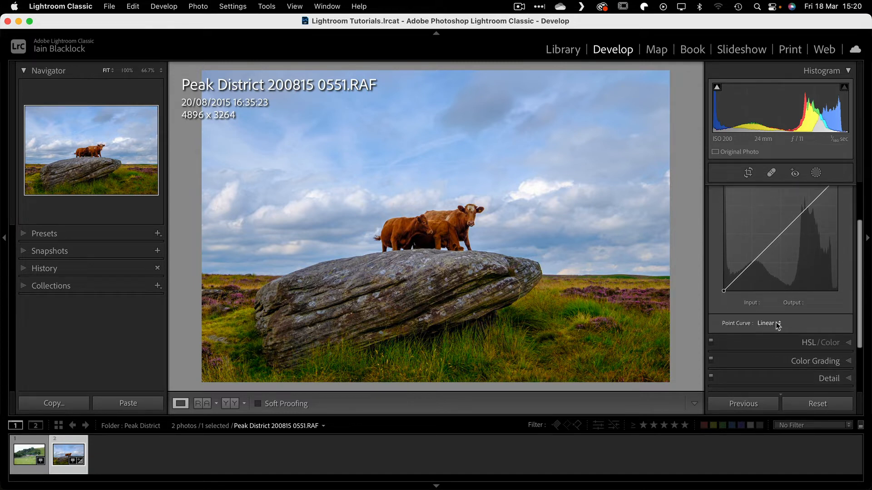
scroll(820, 210, "up", 2)
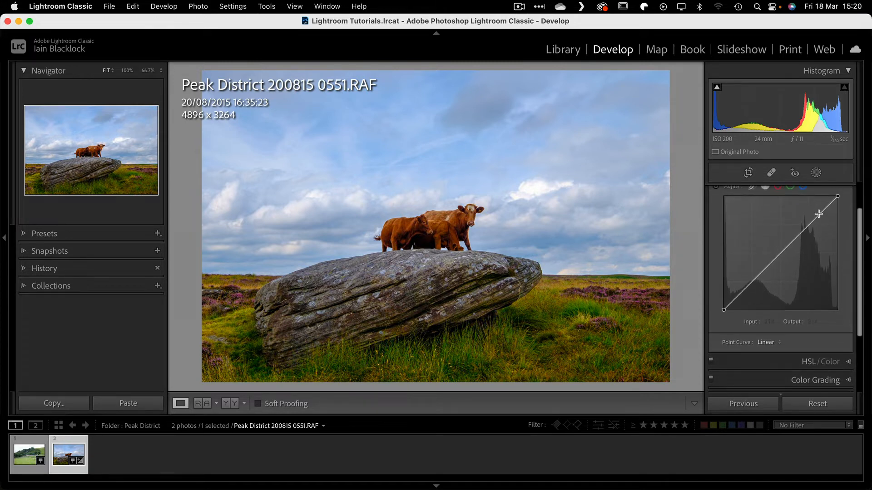
Step: Try the Medium Contrast and Strong Contrast presets on the point curve
left_click(764, 342)
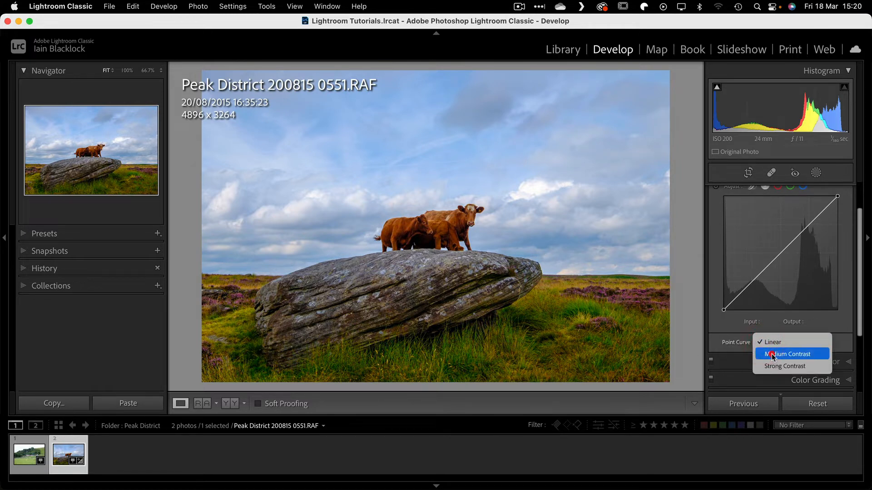
left_click(772, 353)
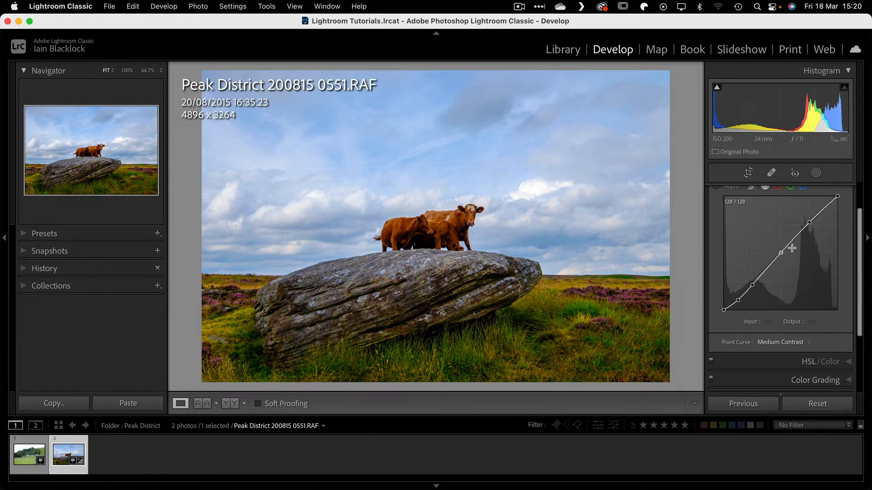
left_click(780, 342)
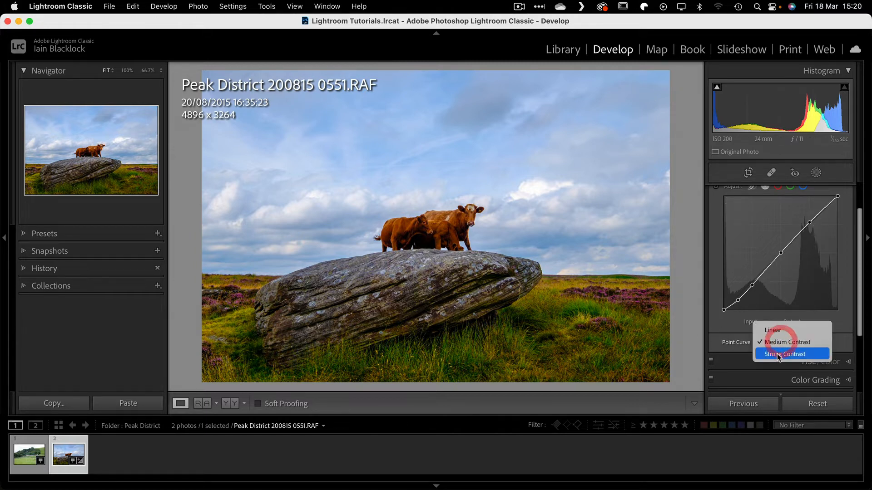
left_click(778, 355)
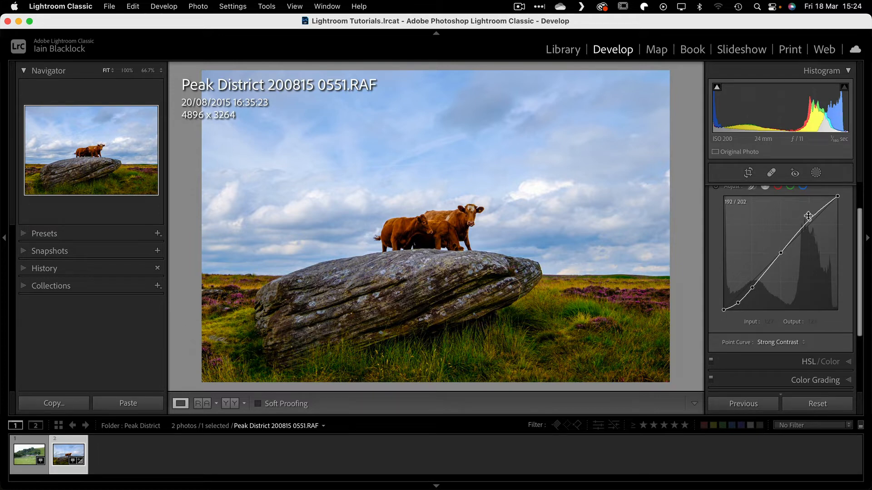
Step: Add two points to the curve, lowering the upper one to output 157 at input 162, and restore the Linear preset
left_click(795, 235)
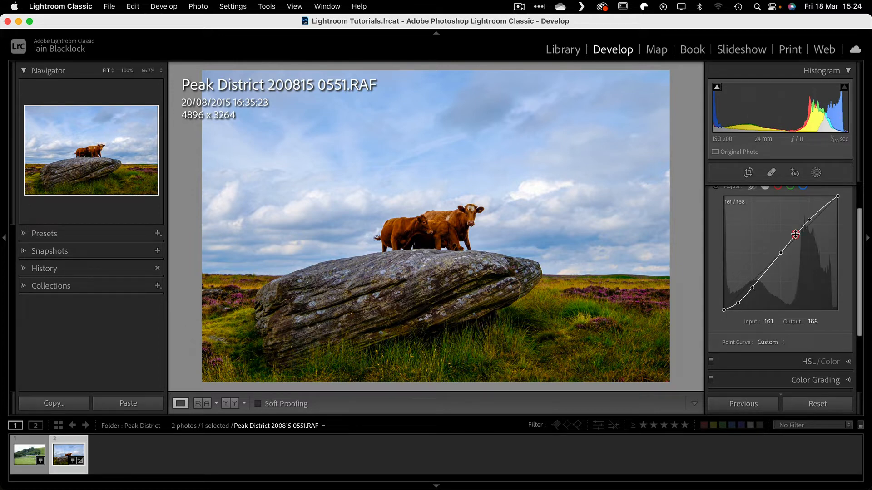
left_click(768, 270)
mouse_move(796, 234)
left_mouse_down()
mouse_move(787, 230)
mouse_move(795, 239)
left_mouse_up()
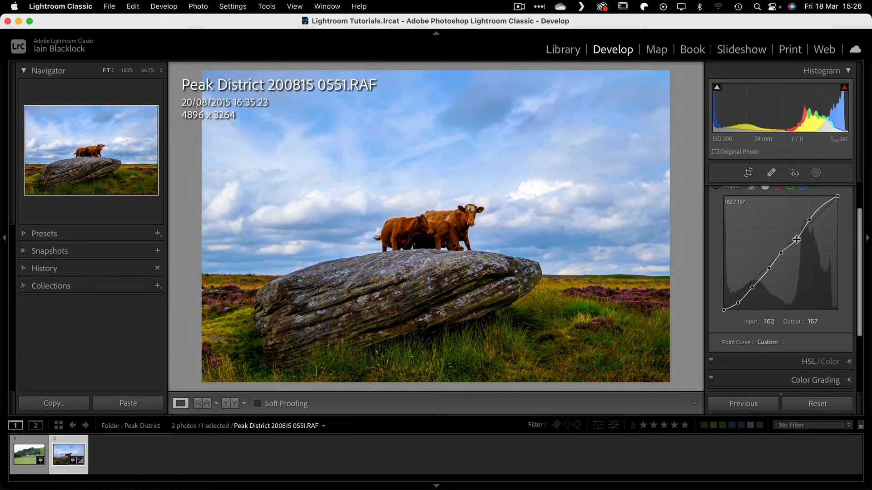
left_click(775, 345)
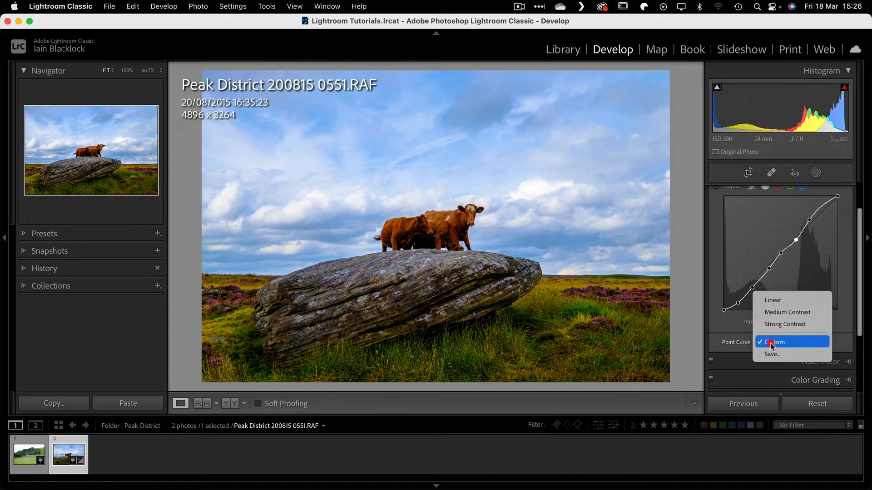
left_click(773, 298)
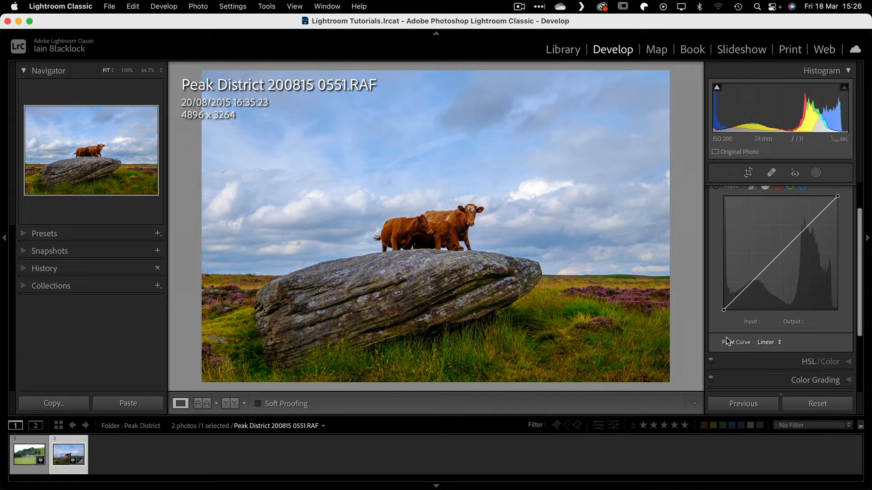
Step: Add a midtone point to the curve, raise it to output 169 at input 124, and move it back onto the diagonal
left_click(781, 253)
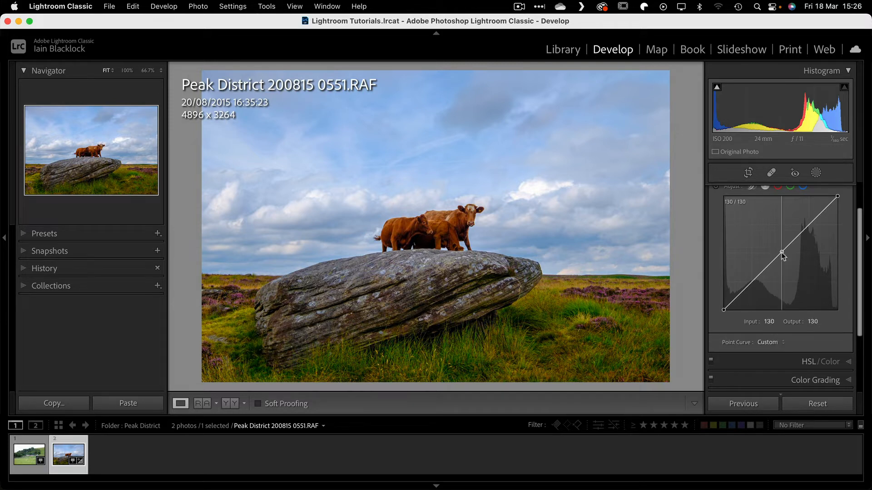
left_click_drag(782, 253, 778, 233)
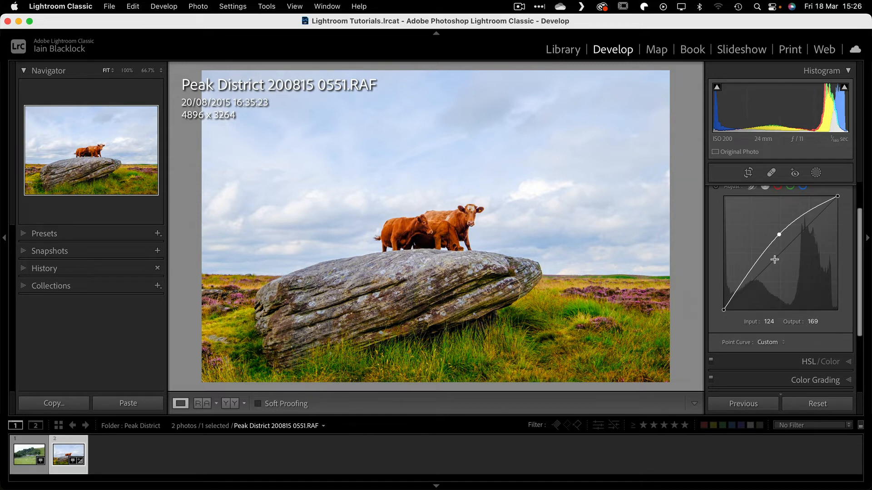
mouse_move(773, 235)
left_mouse_down()
mouse_move(775, 226)
mouse_move(761, 237)
mouse_move(805, 271)
mouse_move(784, 249)
left_mouse_up()
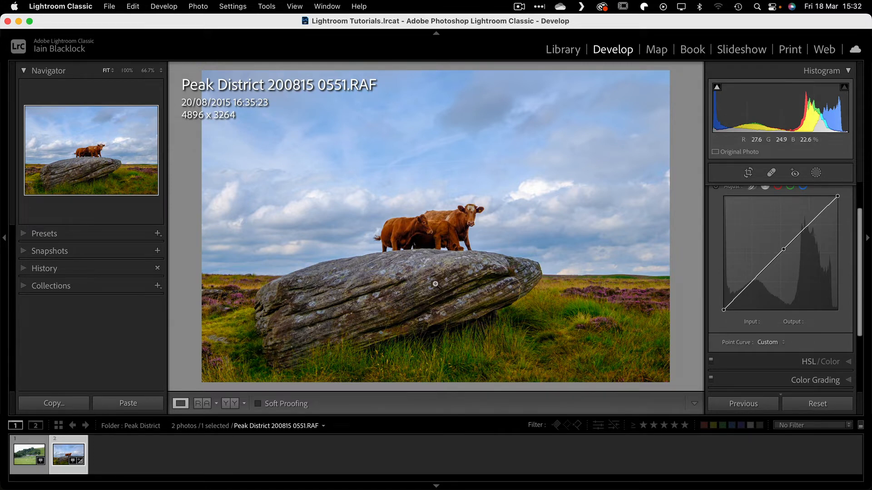
Step: Open GreyScale20.psd from the Tools folder and bring it into the Develop module
left_click(565, 50)
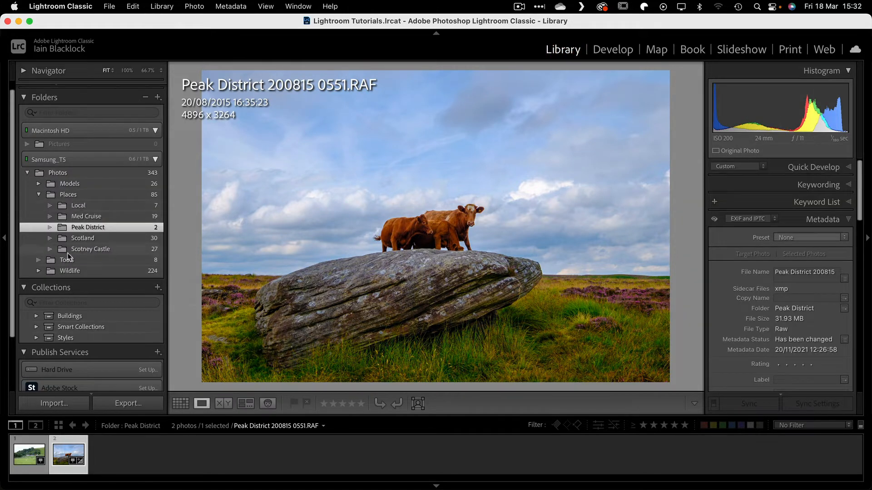
left_click(38, 194)
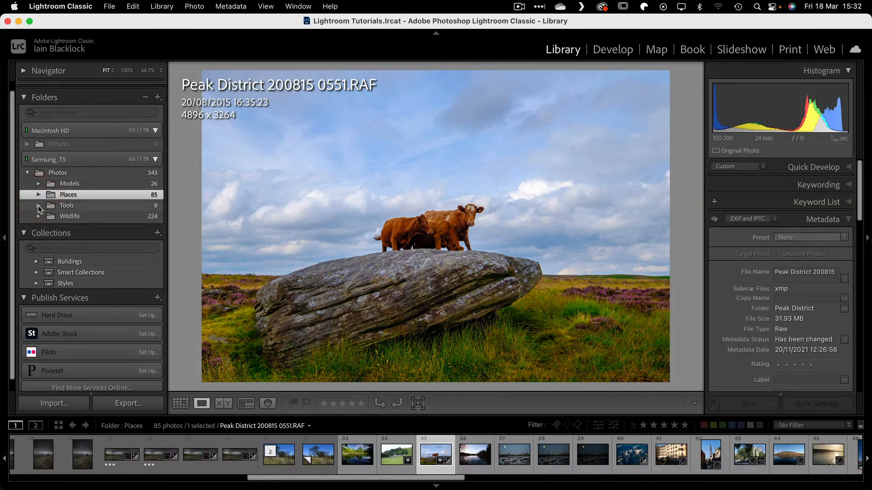
left_click(38, 206)
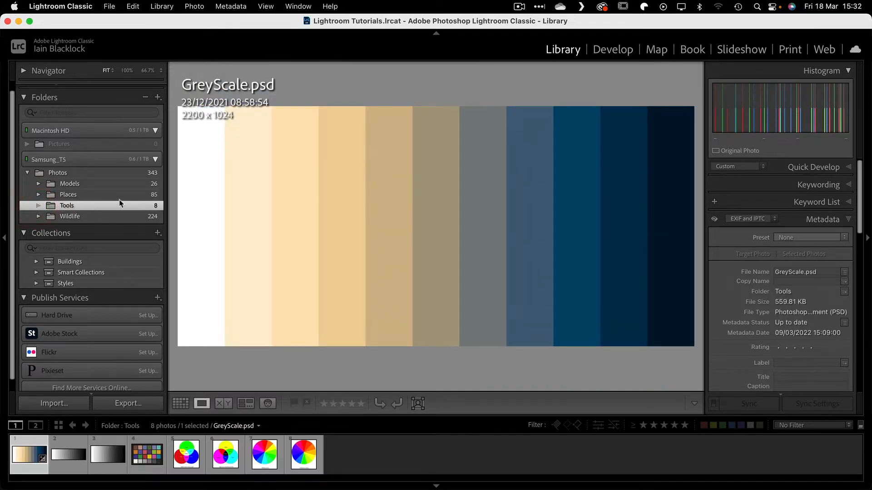
key("g")
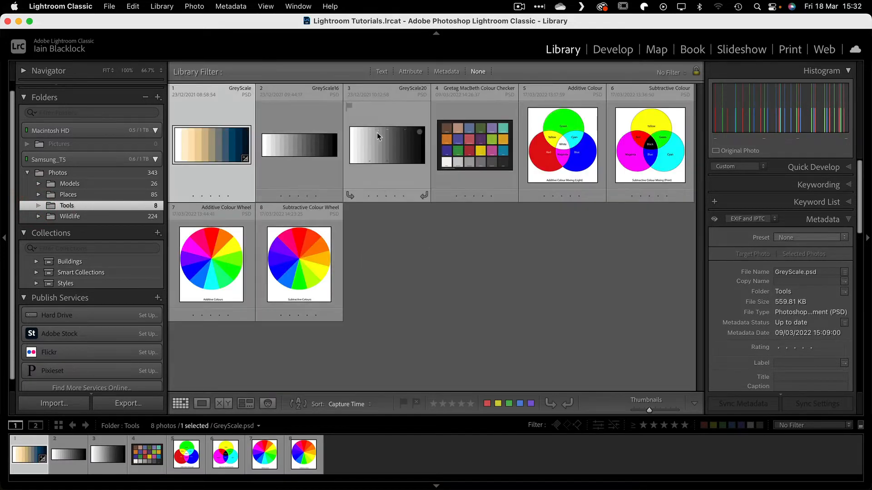
double_click(377, 132)
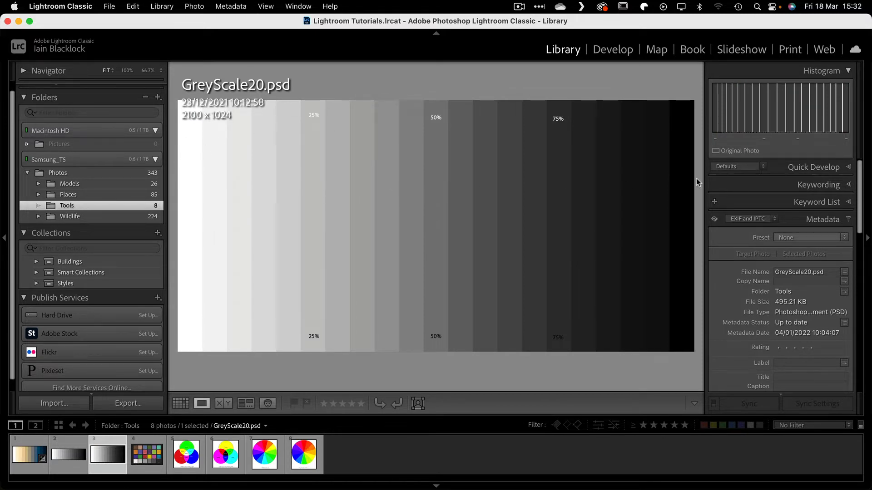
left_click(614, 51)
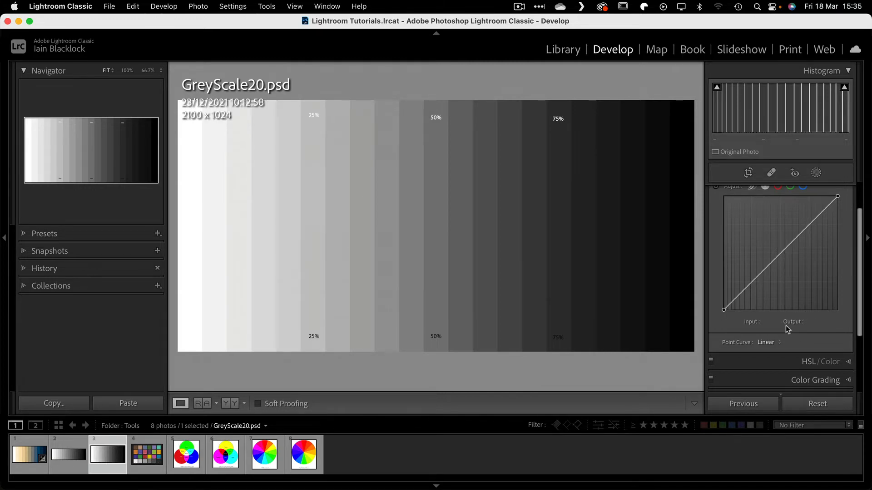
Step: Move the curve's black point to input 34 and on to input 108 at output 0, and restore it to input 0
scroll(728, 312, "down", 1)
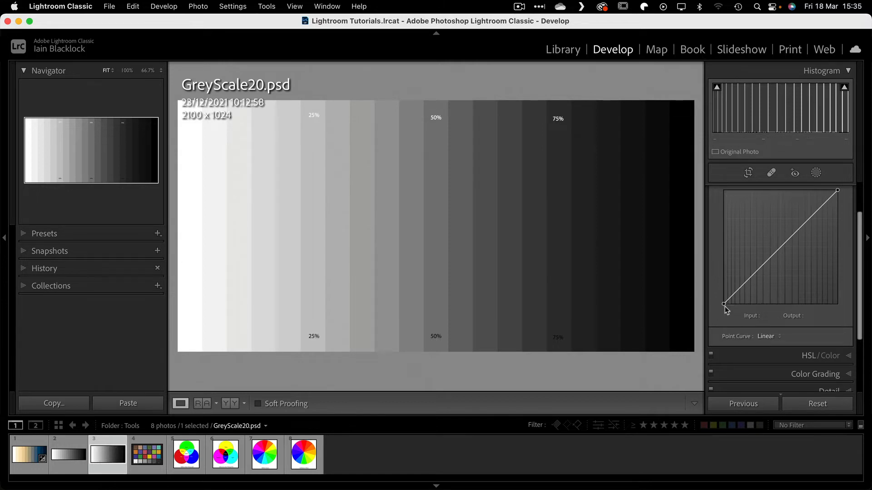
left_click_drag(722, 308, 739, 304)
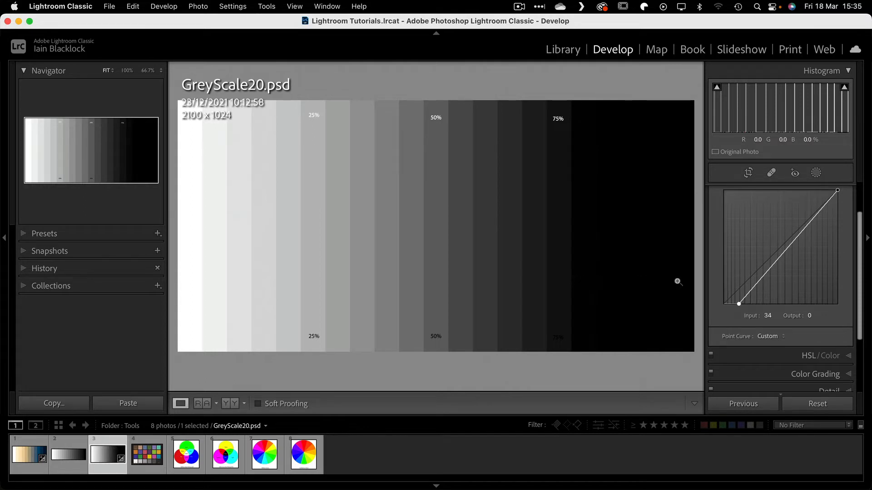
left_click_drag(739, 304, 777, 307)
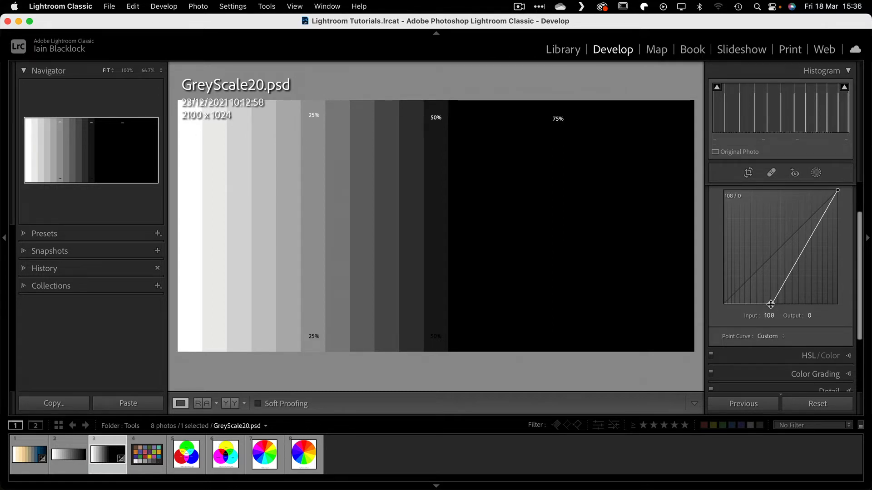
left_click_drag(771, 304, 715, 308)
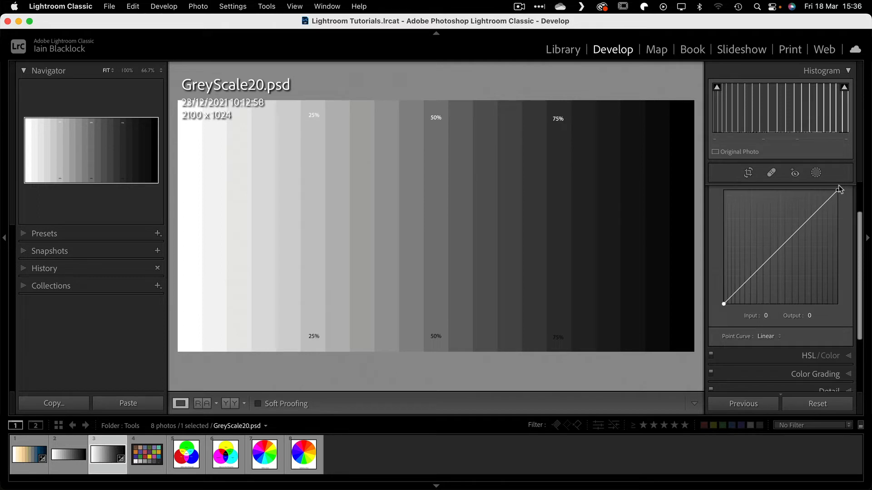
Step: Lower the curve's white point to output 168 at input 255, and restore it to output 255
left_click_drag(837, 190, 847, 231)
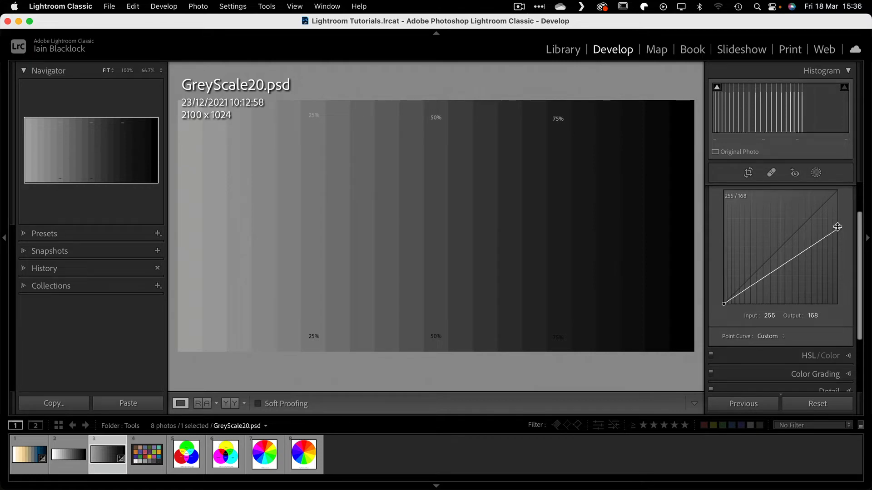
left_click_drag(837, 229, 858, 245)
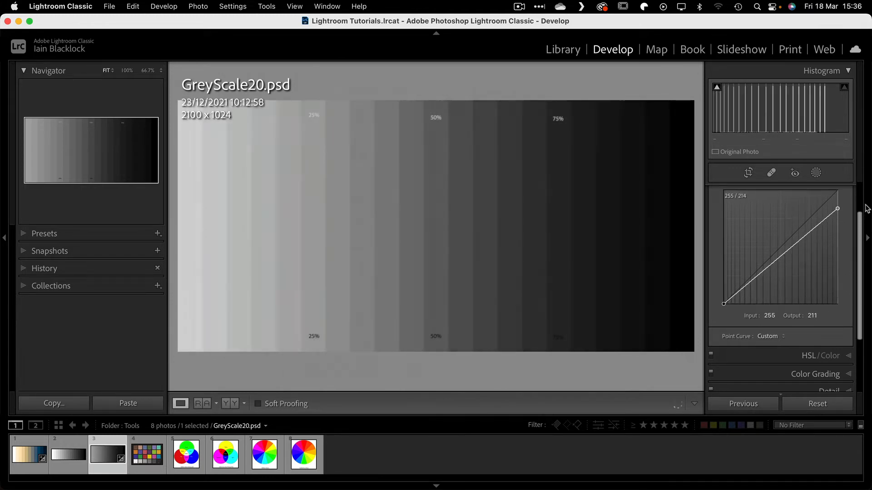
left_click_drag(840, 207, 839, 193)
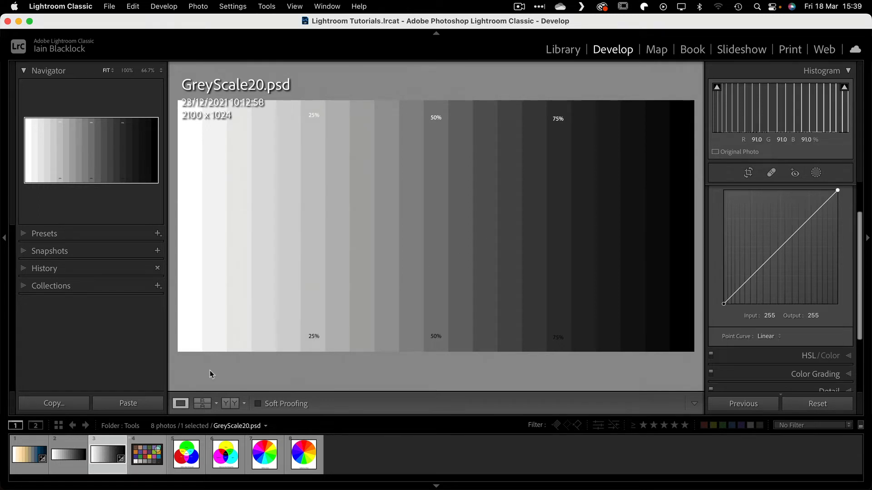
Step: Show the before and after versions side by side and hide the Navigator and Presets panel group
left_click(230, 404)
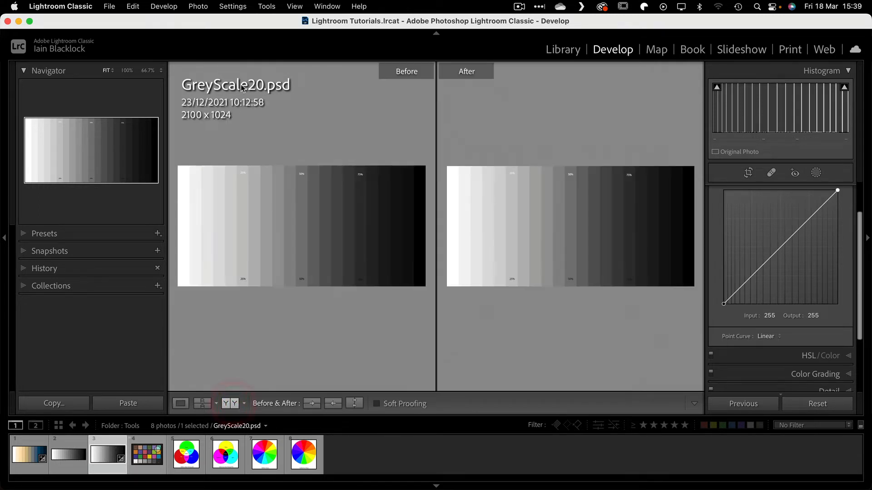
left_click(4, 240)
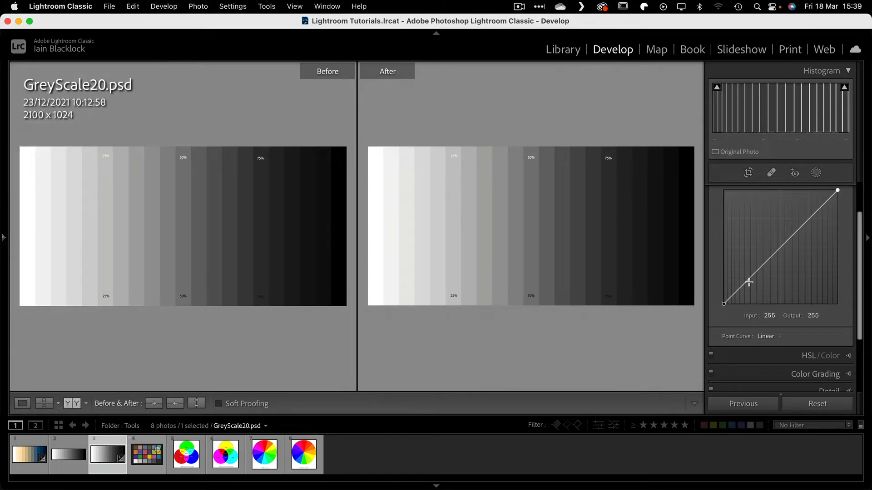
Step: Bend the curve into an S with the highlight point at 181/202, and invert it with the shadow point at input 61, output 88
left_click_drag(751, 275, 757, 278)
left_click_drag(812, 220, 805, 214)
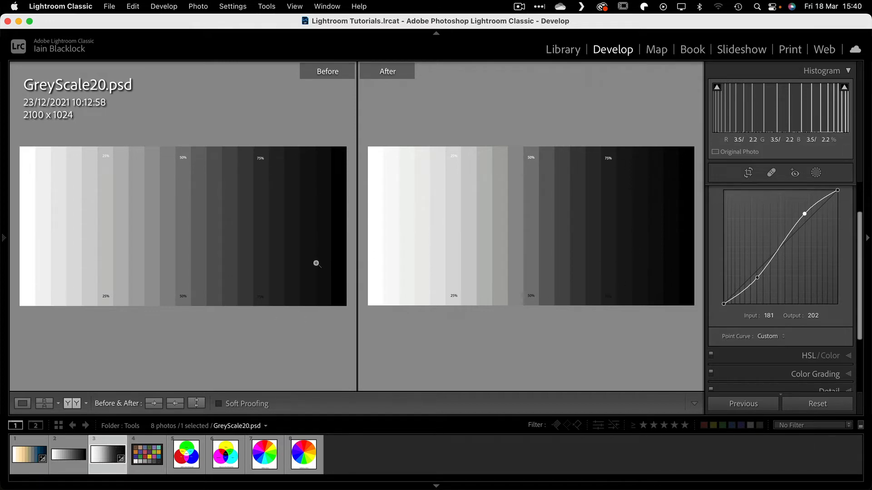
left_click_drag(757, 278, 750, 267)
left_click_drag(805, 213, 817, 220)
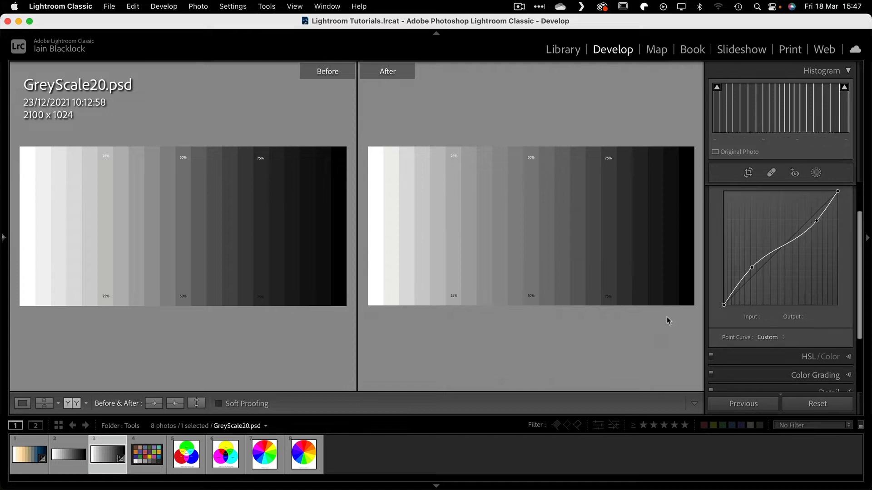
mouse_move(750, 268)
left_mouse_down()
mouse_move(751, 257)
mouse_move(765, 281)
mouse_move(749, 256)
mouse_move(766, 275)
mouse_move(763, 254)
mouse_move(781, 271)
mouse_move(762, 249)
mouse_move(762, 264)
mouse_move(750, 266)
left_mouse_up()
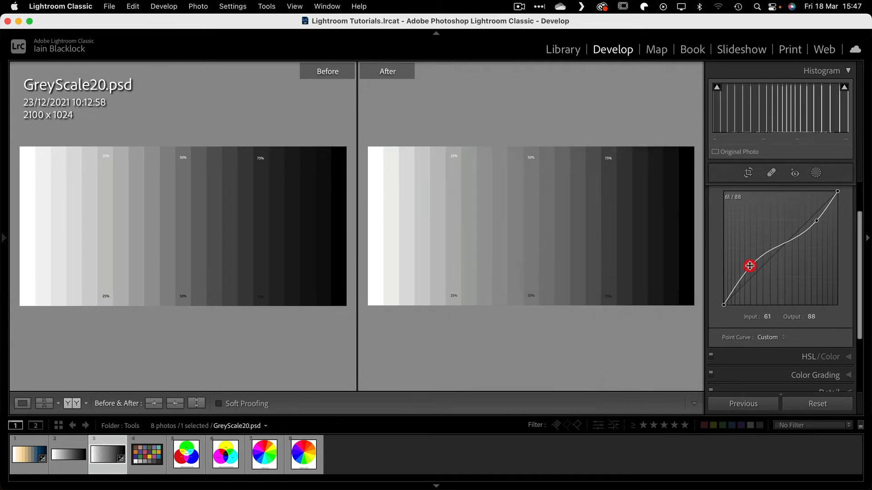
Step: Try two extra points between the existing ones, with the shadow point at input 80, output 67, and reset the channel
left_click(773, 249)
left_click(803, 233)
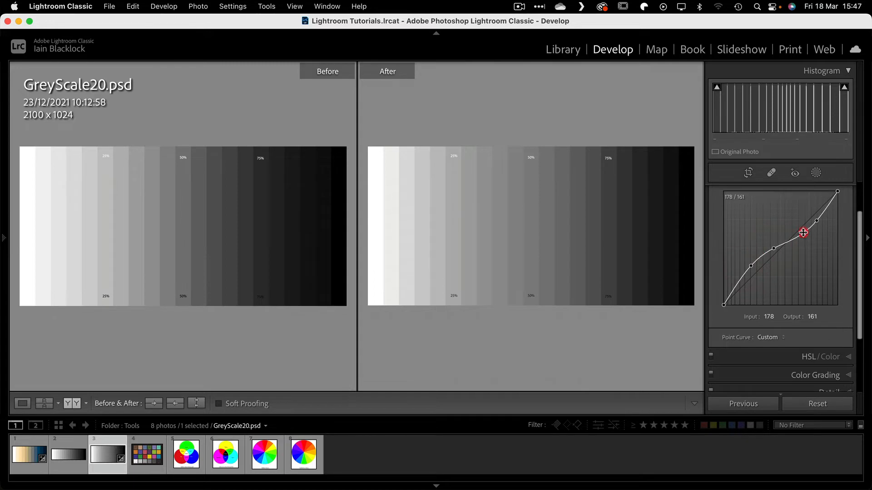
mouse_move(750, 266)
left_mouse_down()
mouse_move(757, 270)
mouse_move(745, 252)
mouse_move(760, 277)
left_mouse_up()
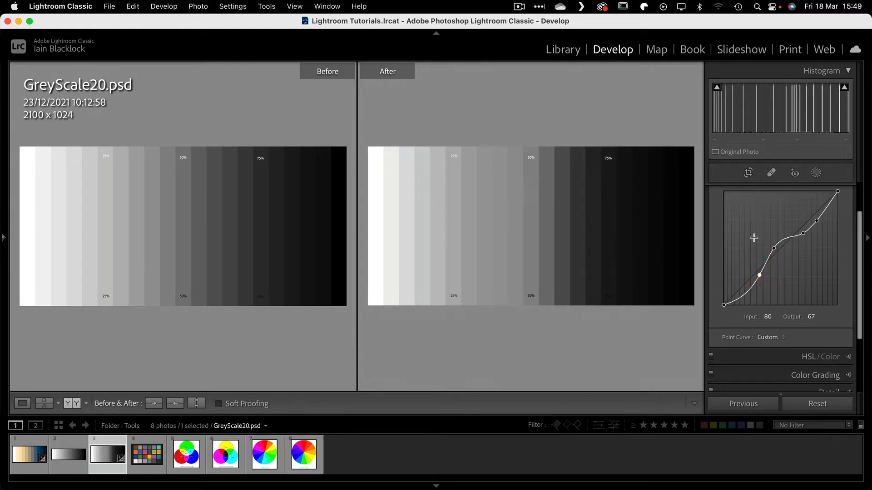
right_click(761, 217)
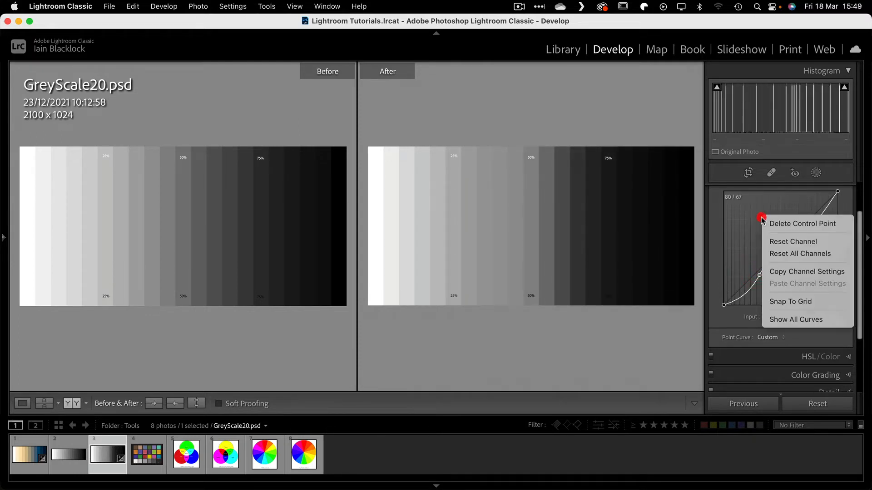
left_click(787, 243)
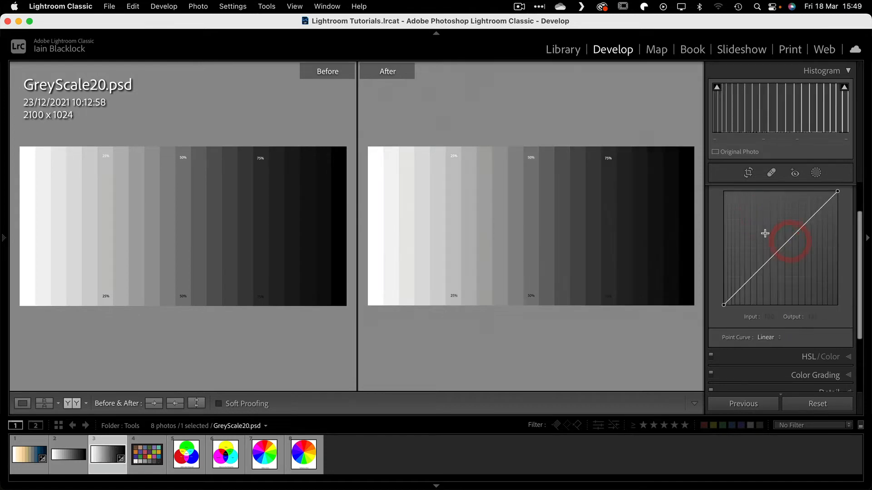
Step: Add three closely spaced points at the shadow end of the curve, the highest at input 37, output 35
left_click(730, 300)
left_click(735, 294)
left_click(740, 289)
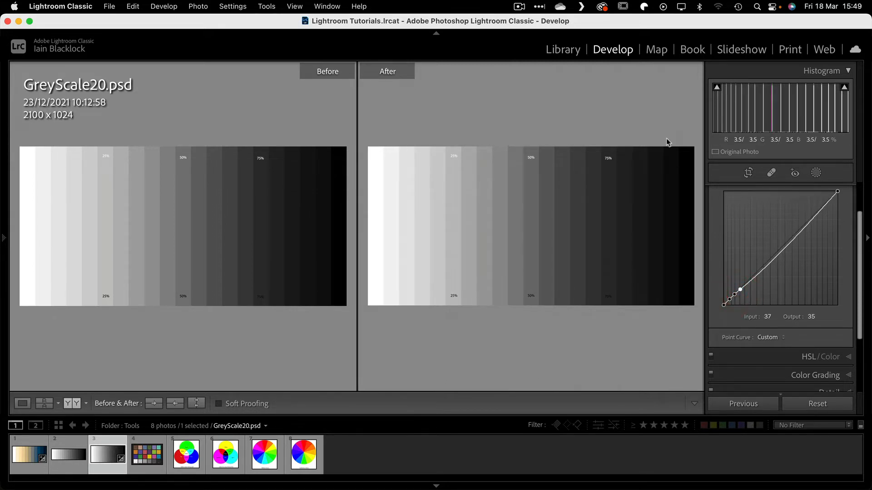
Step: Pull a new midtone point to input 41, output 194, return it to input 116, output 115, and reset the channel
left_click(786, 246)
left_click_drag(779, 239, 742, 218)
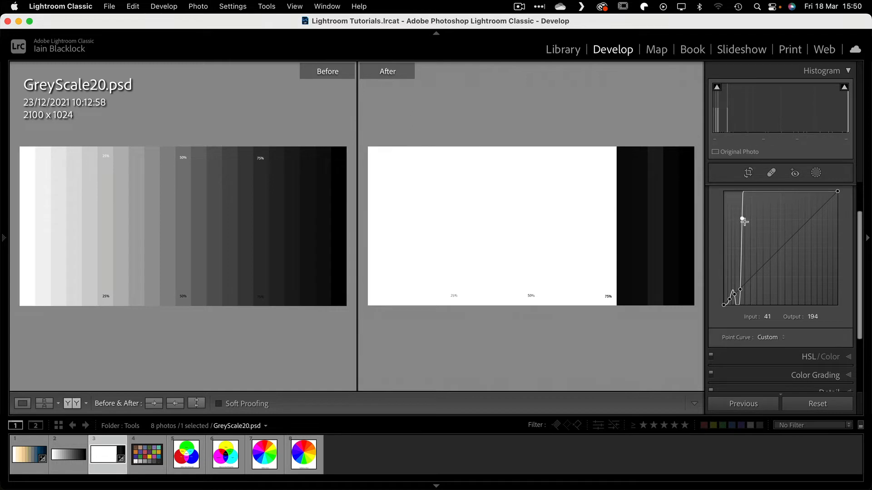
left_click_drag(743, 219, 774, 252)
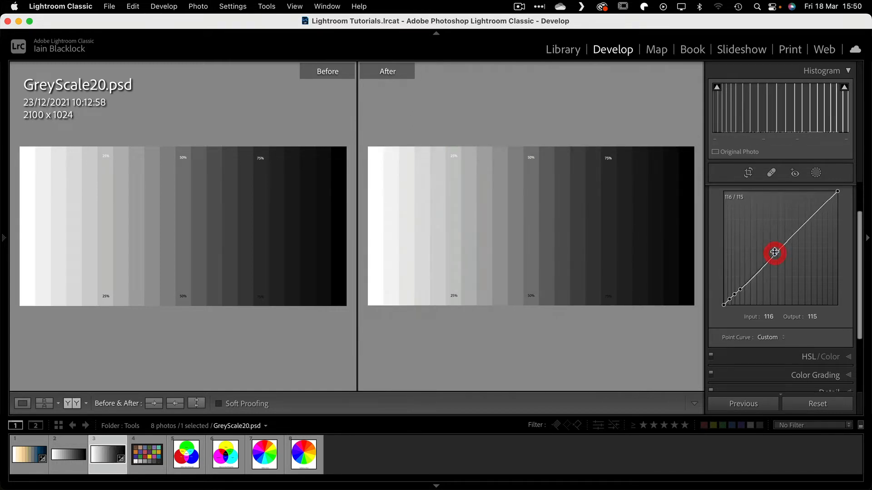
right_click(750, 225)
left_click(772, 231)
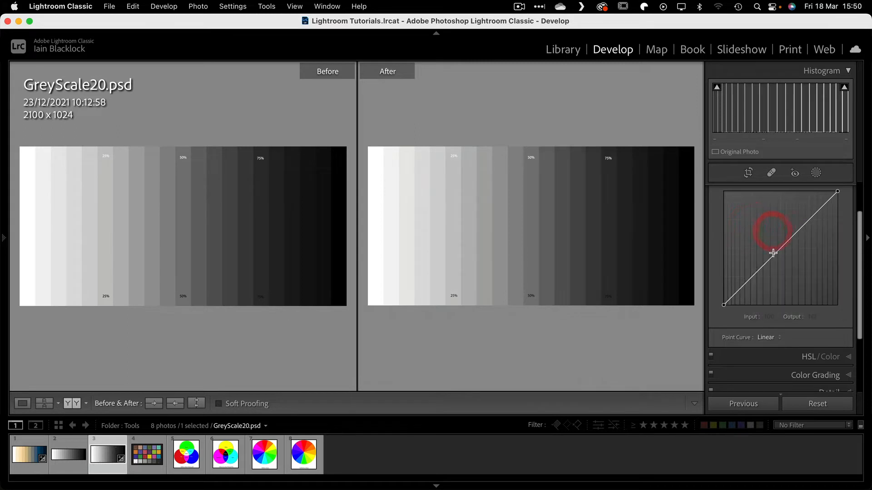
Step: Pull a single curve point to input 36, output 131, and return it to the diagonal in the shadows
left_click_drag(776, 254, 739, 247)
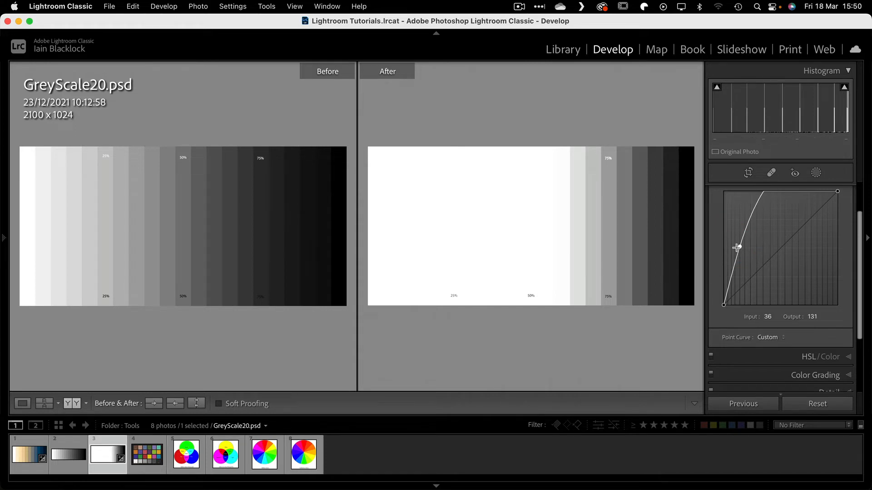
left_click_drag(740, 245, 754, 275)
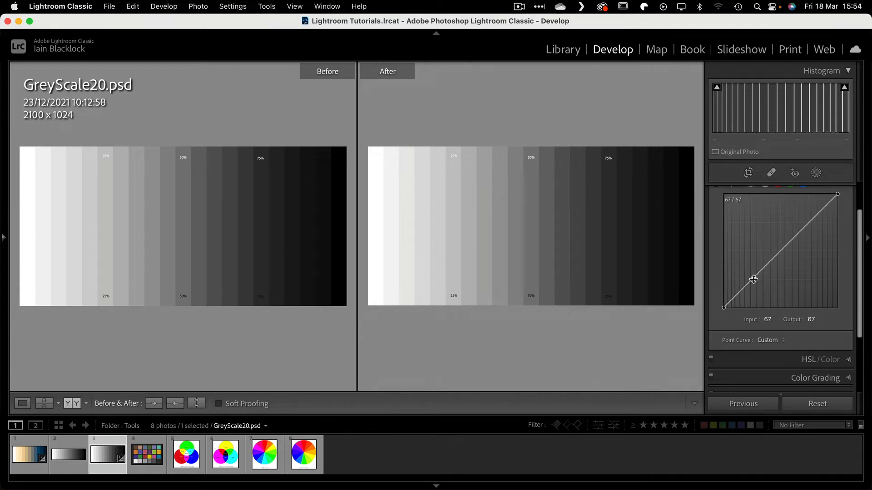
Step: Add three points along the lower curve, starting at input 69, output 68, and four along the upper curve, including 177/175, 188/184 and 221/217
left_click(754, 279)
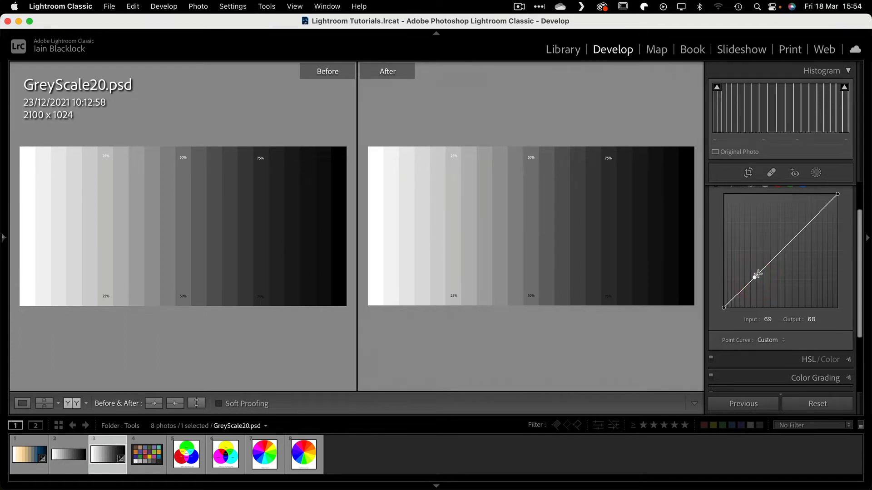
left_click(759, 272)
left_click(764, 268)
left_click(799, 232)
left_click(803, 229)
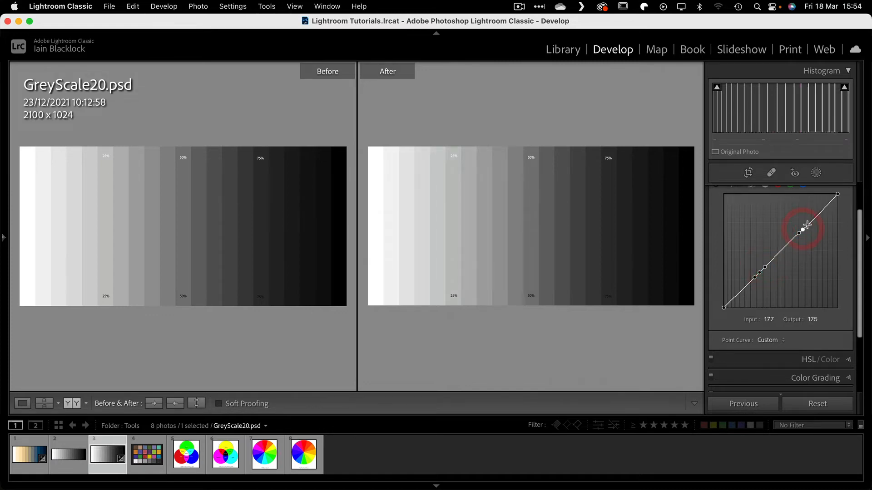
left_click(807, 226)
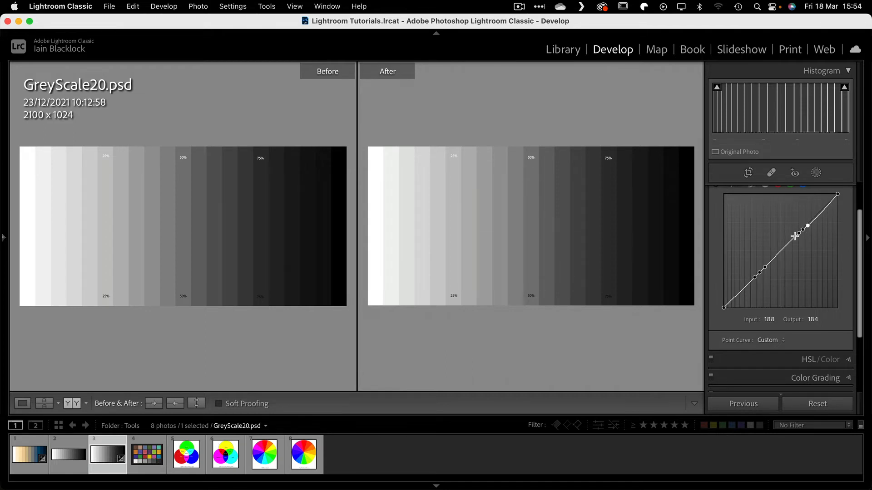
left_click(822, 211)
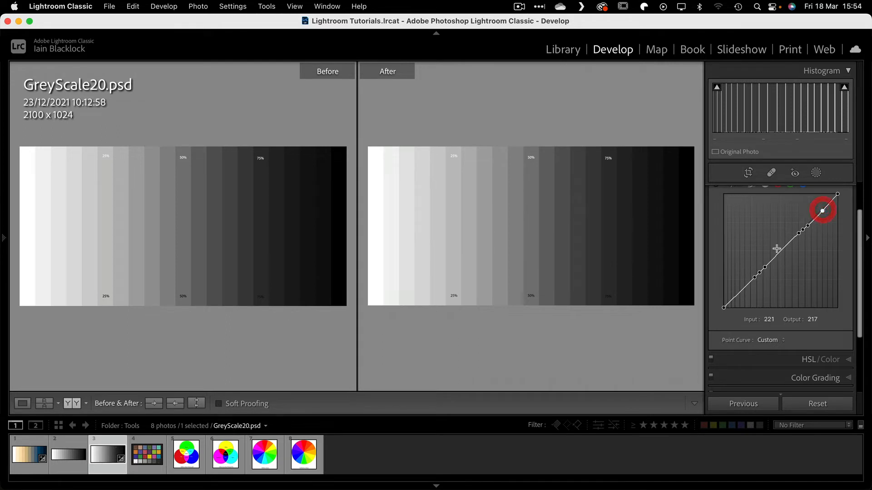
Step: Add a shadow point lowered to input 41, output 23, and pull the highlight end to a point at input 209, output 201
left_click(740, 292)
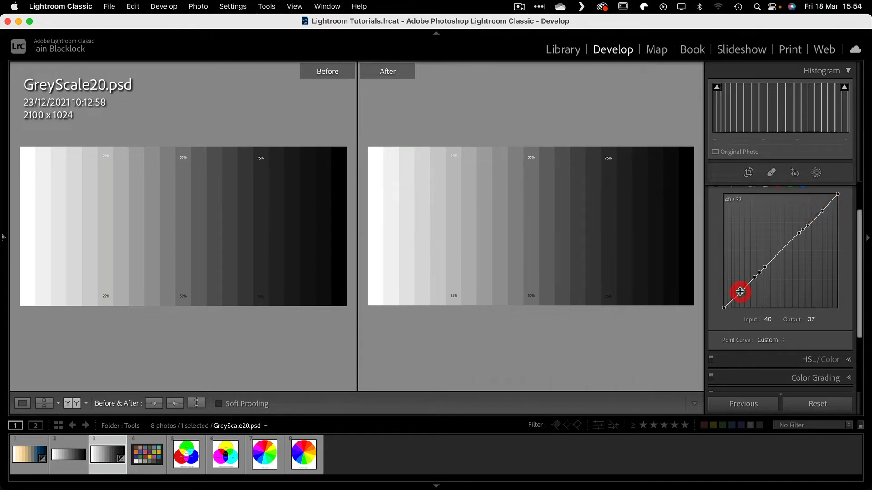
left_click_drag(742, 291, 741, 298)
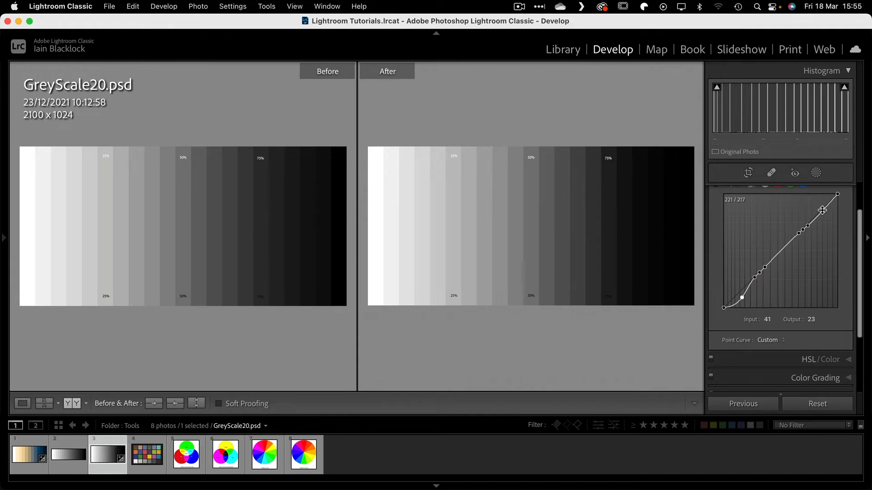
mouse_move(822, 210)
left_mouse_down()
mouse_move(824, 203)
mouse_move(816, 218)
left_mouse_up()
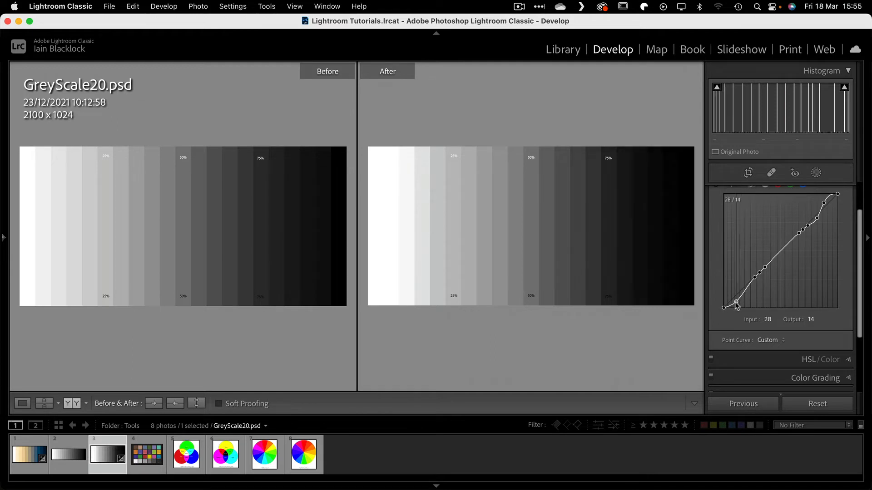
Step: Steepen the shadows with a point at input 28, output 14 and a second one just above it at input 48, output 48
left_click(736, 301)
left_click_drag(743, 291, 743, 290)
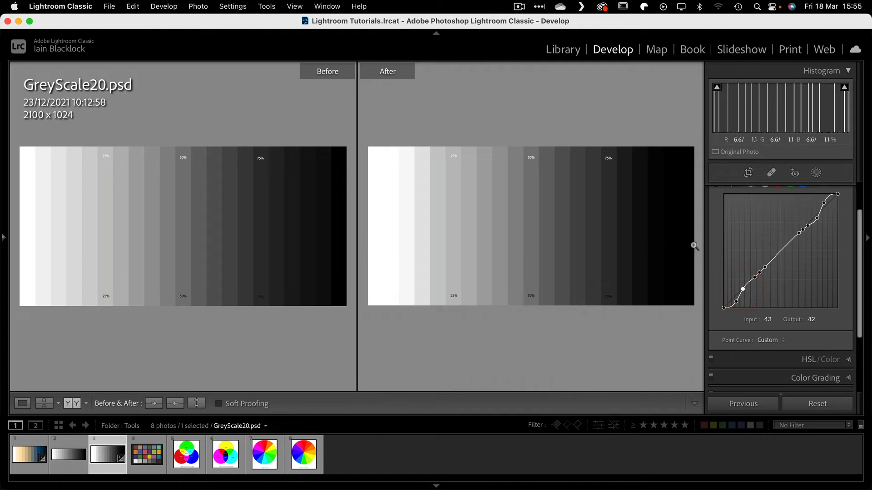
left_click_drag(741, 290, 746, 291)
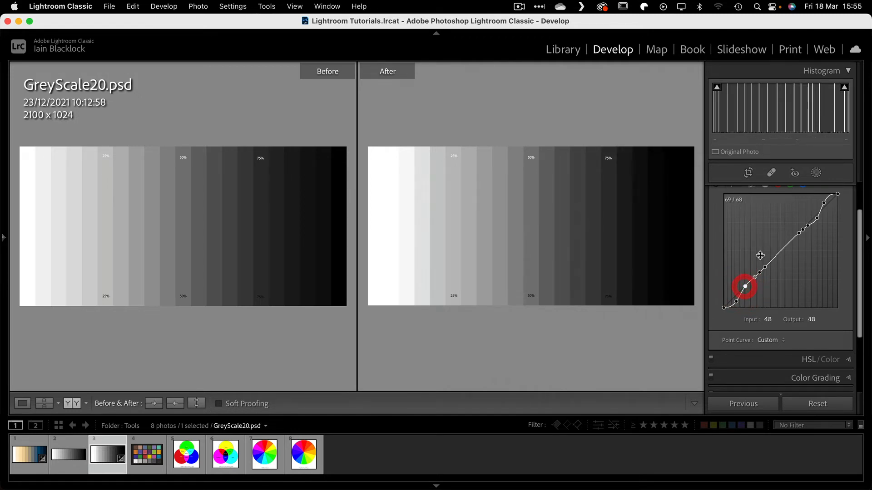
Step: Refine the steep ends, moving the upper shadow point to input 46, output 49 and the lower highlight point to input 211, output 195
left_click_drag(825, 204, 823, 208)
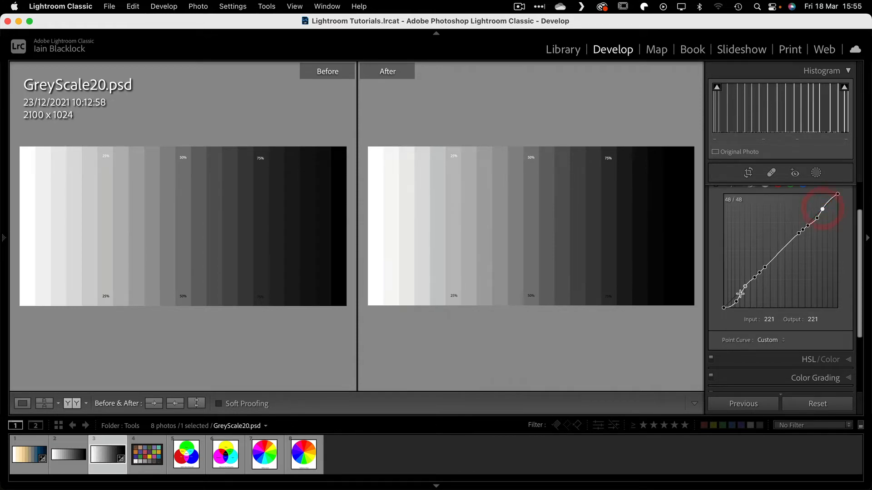
left_click_drag(735, 301, 745, 286)
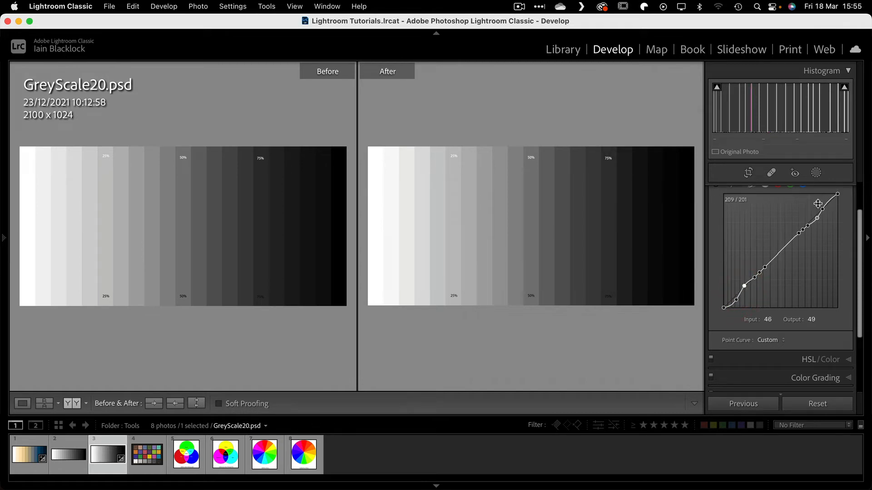
mouse_move(823, 209)
left_mouse_down()
mouse_move(825, 203)
mouse_move(817, 221)
left_mouse_up()
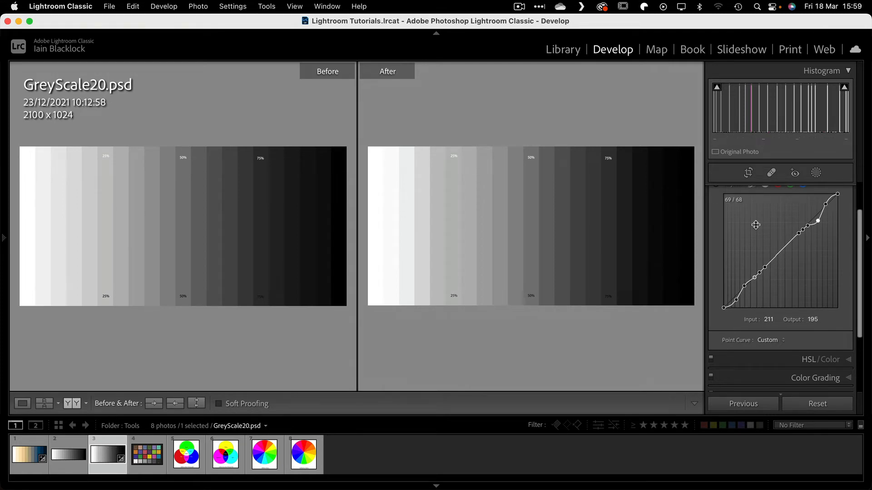
Step: Reset the channel and add three closely spaced points on the lower curve, including 66/65 and 76/73
right_click(756, 219)
left_click(779, 243)
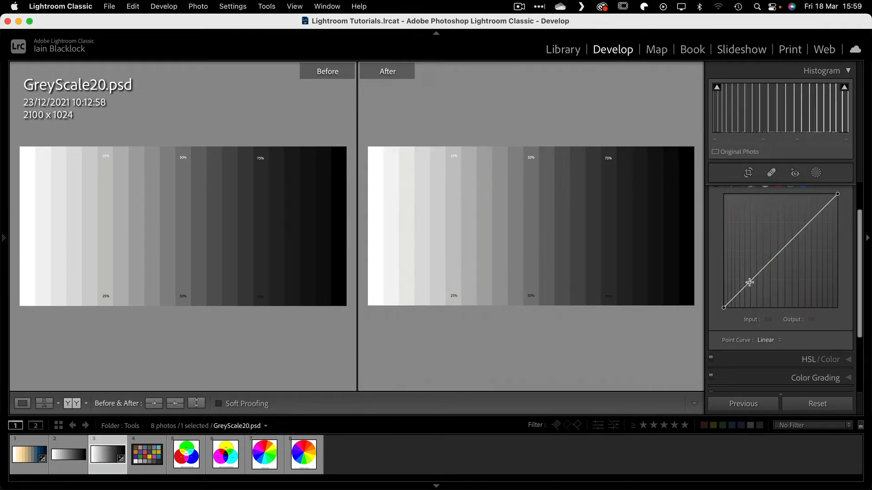
left_click(749, 282)
left_click(754, 276)
left_click(752, 279)
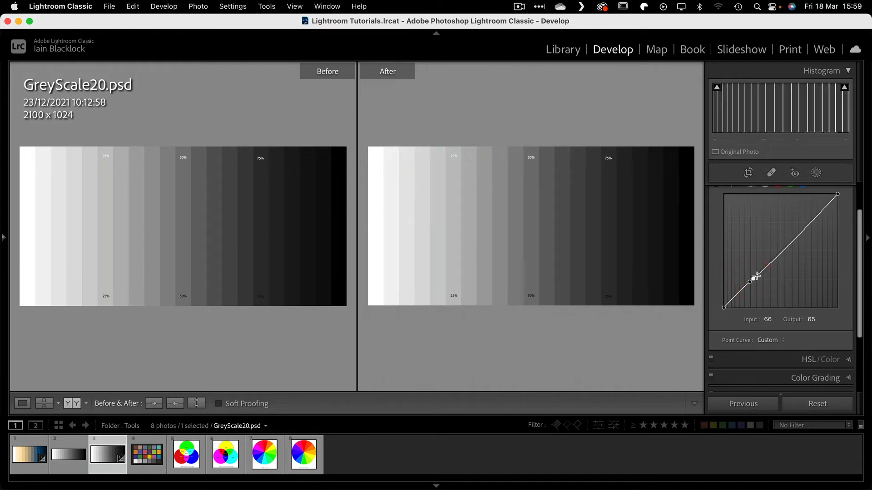
left_click(758, 275)
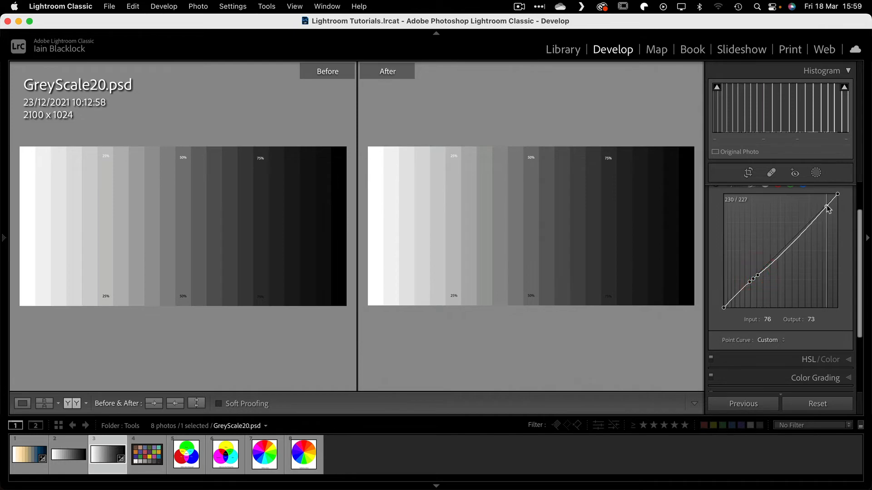
Step: Add three closely spaced points near the highlight end of the curve, at 230/227, 220/217 and 212/206
left_click(826, 206)
left_click(821, 211)
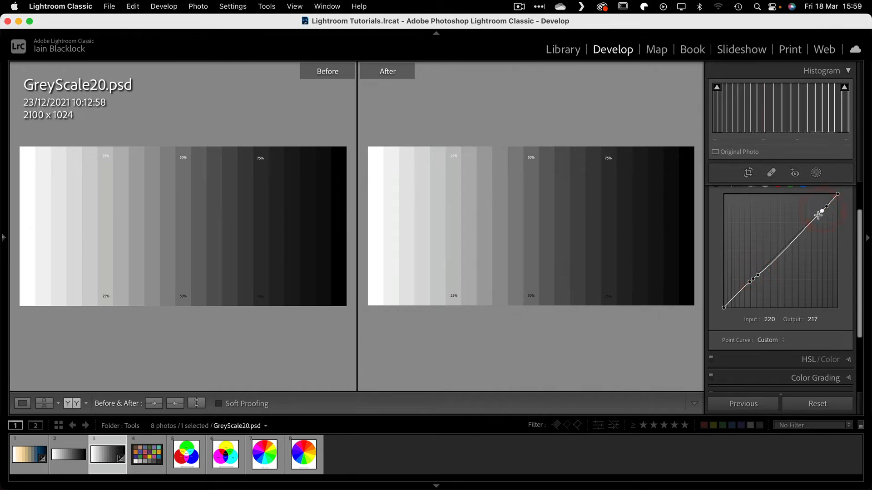
left_click(817, 215)
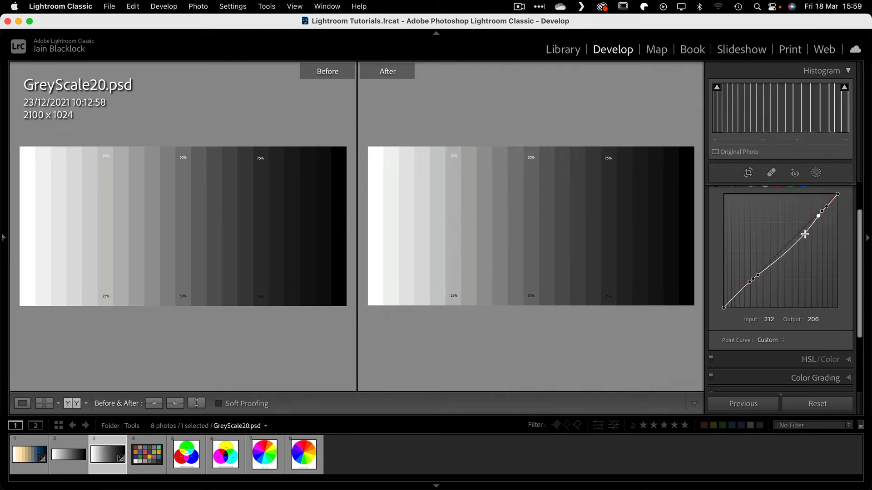
Step: Add two points in the midtones and raise the upper one to input 164, output 180
left_click(804, 236)
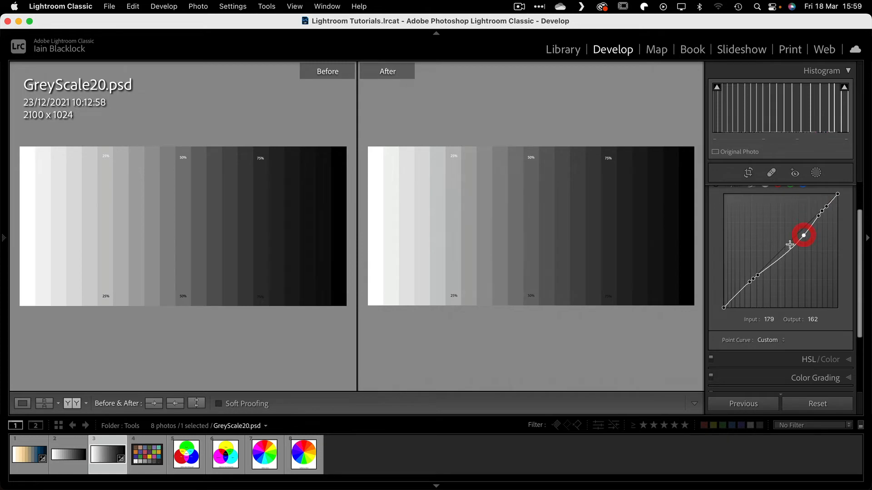
left_click(774, 263)
left_click_drag(804, 236, 796, 227)
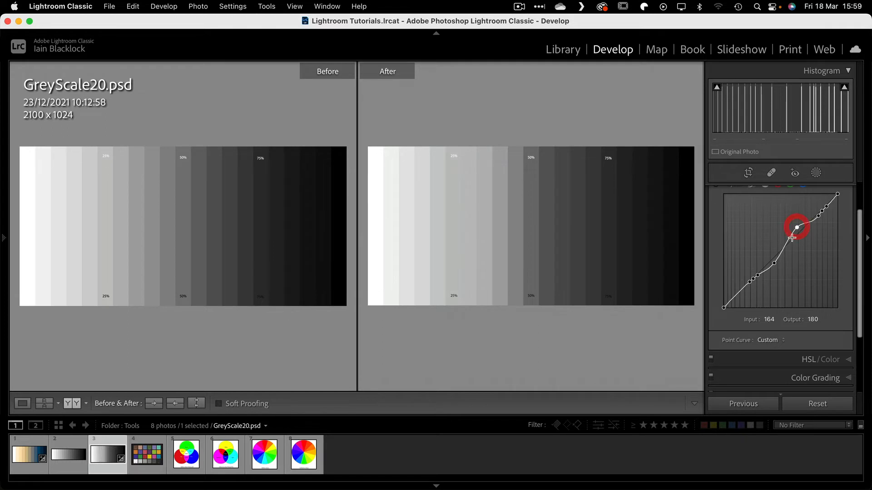
Step: Adjust the midtone slope by moving the lower point to input 129, output 100 and the upper point to input 170, output 178
left_click_drag(774, 264, 777, 260)
mouse_move(797, 227)
left_mouse_down()
mouse_move(788, 228)
mouse_move(800, 230)
left_mouse_up()
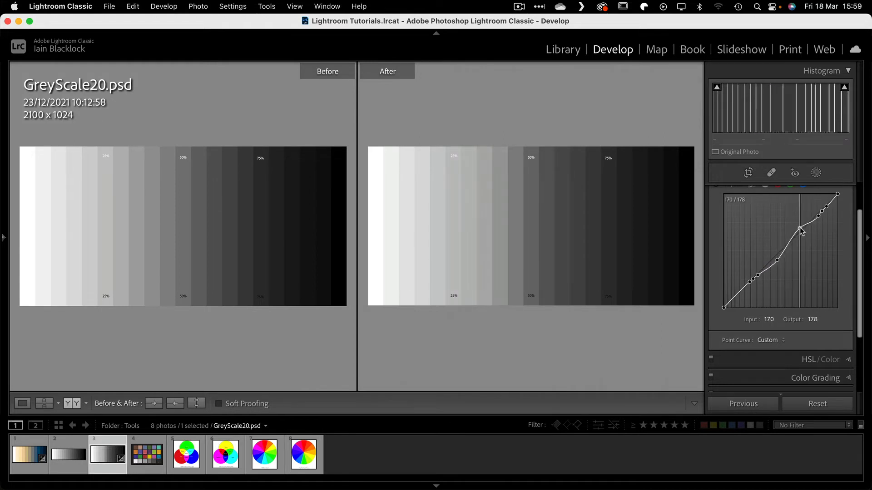
mouse_move(778, 259)
left_mouse_down()
mouse_move(771, 256)
mouse_move(781, 263)
left_mouse_up()
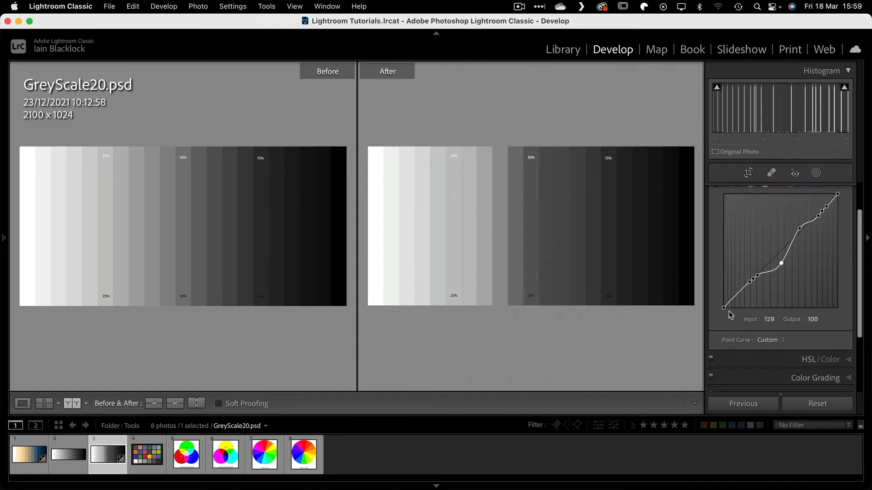
Step: Steepen the midtones by bringing the two points closer together, the upper one at input 153, output 169, and reset the channel
left_click_drag(781, 262, 779, 262)
left_click_drag(799, 228, 794, 234)
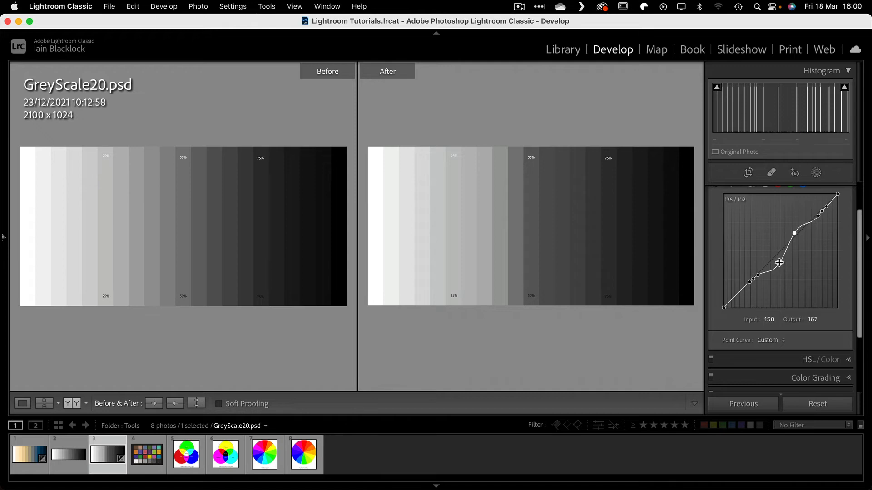
left_click_drag(779, 262, 784, 266)
left_click_drag(793, 233, 790, 232)
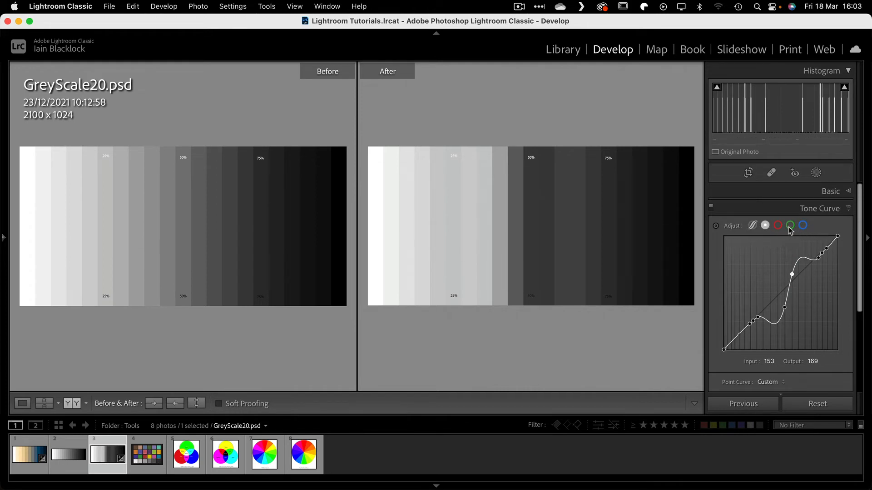
right_click(755, 253)
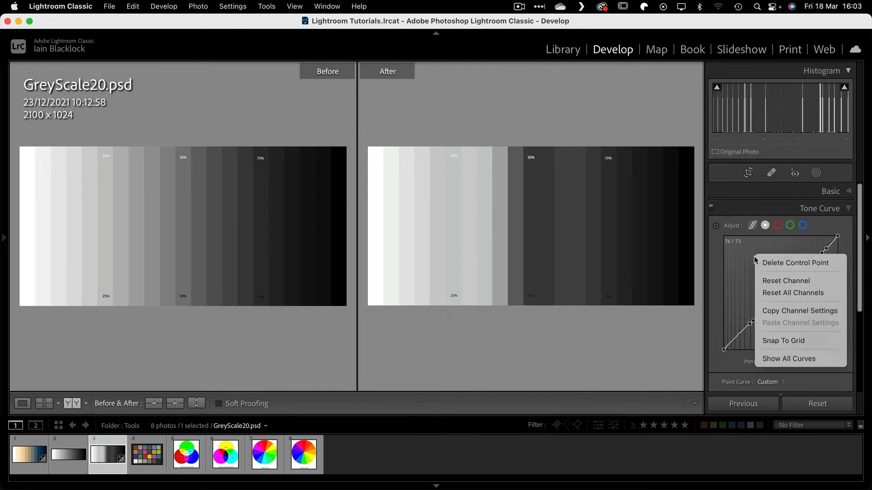
left_click(771, 280)
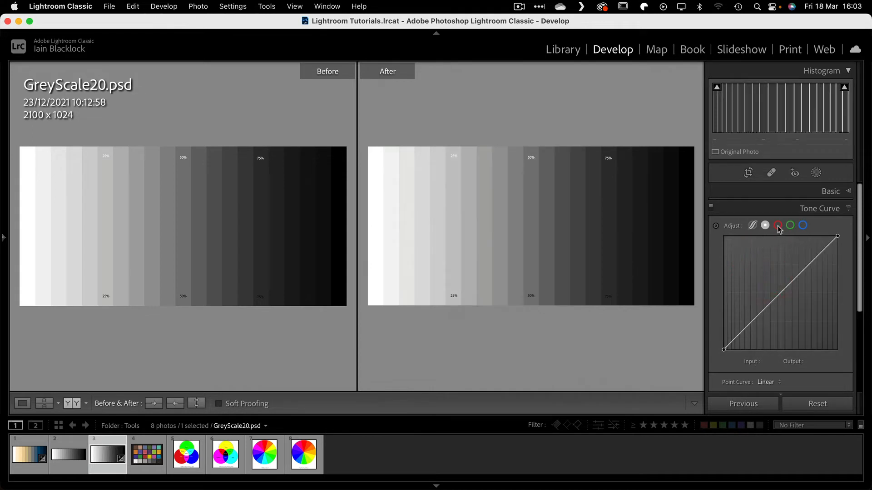
Step: Shape a steep S-curve in the red channel with the lower point at input 78, output 51 and the upper point raised above the diagonal
left_click(778, 225)
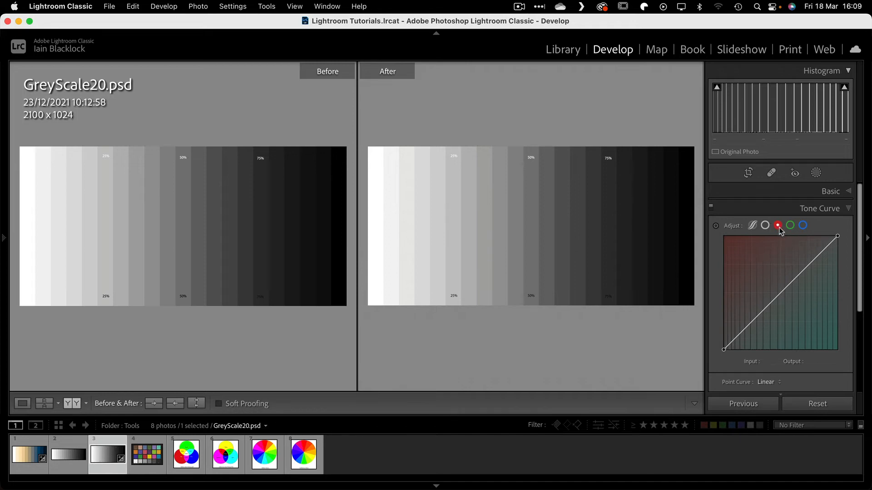
left_click_drag(749, 323, 755, 329)
left_click_drag(812, 267, 801, 262)
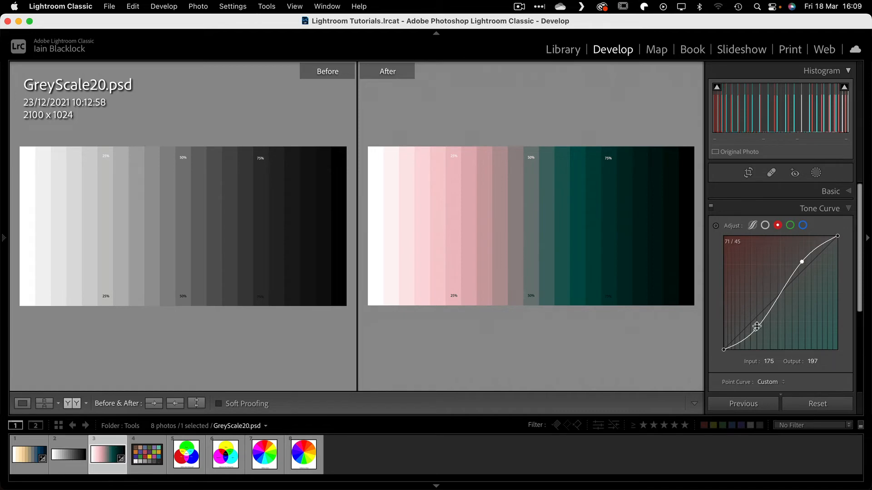
left_click_drag(755, 330, 760, 332)
left_click_drag(795, 270, 793, 262)
left_click_drag(759, 334, 758, 327)
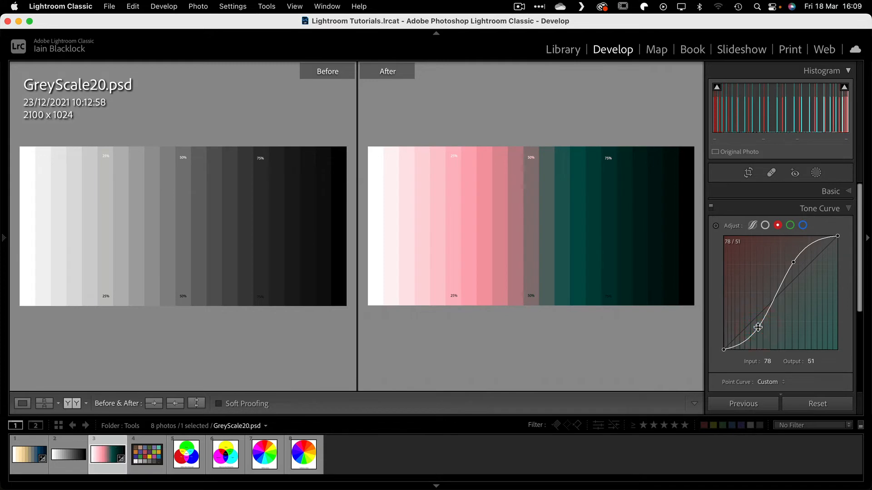
Step: Shape an S-curve in the green channel with a shadow point at input 61, output 37 and a raised highlight point
left_click(791, 226)
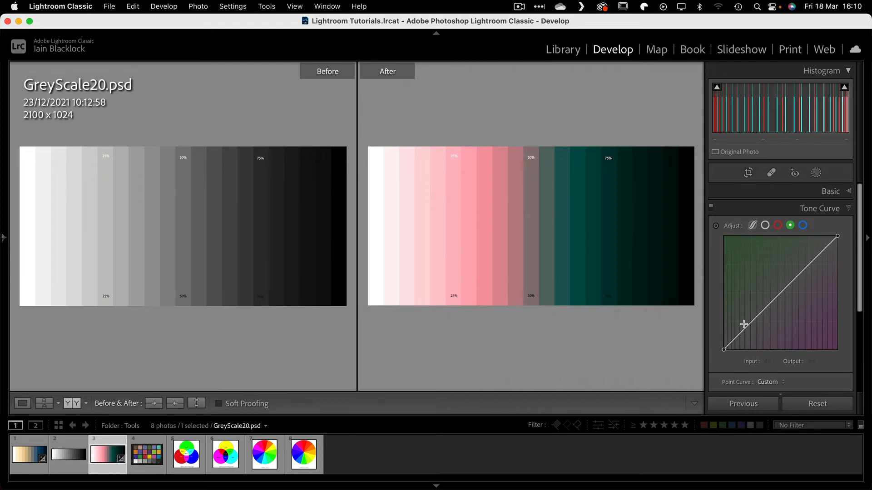
left_click_drag(745, 329, 750, 334)
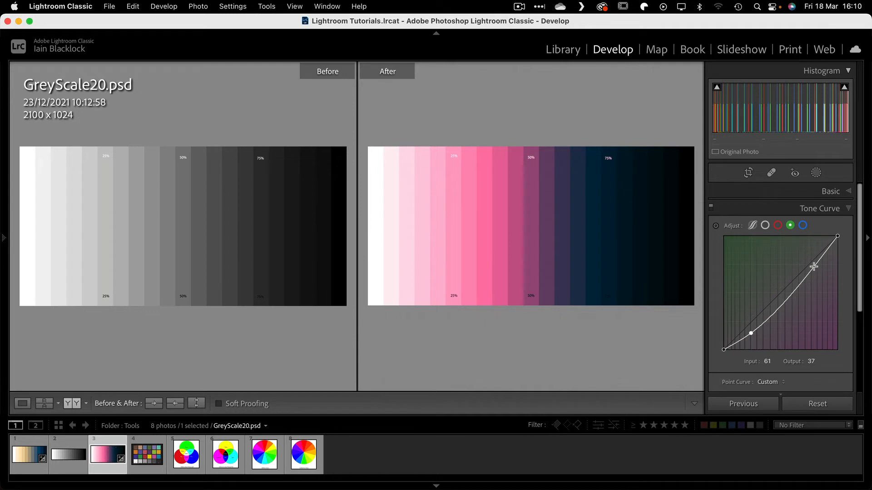
left_click_drag(813, 266, 805, 259)
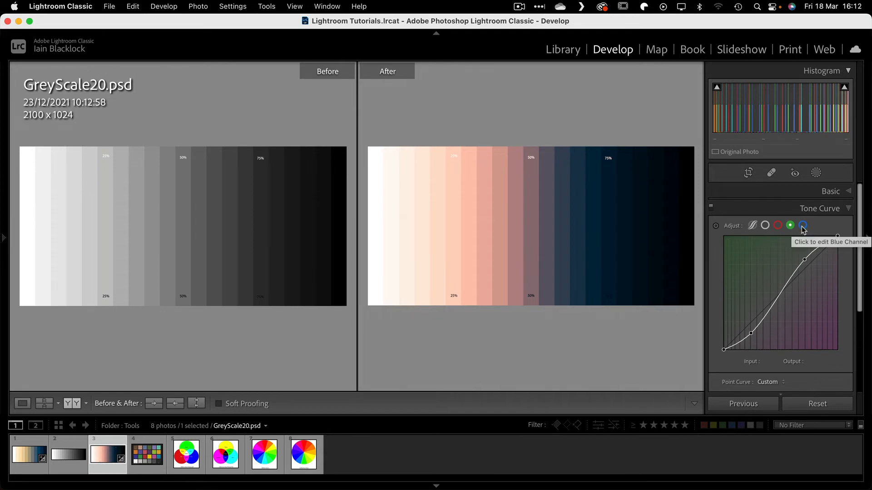
Step: Show the blue channel curve, and view Additive Colour.psd as a single image with its green and red channel curves
left_click(802, 226)
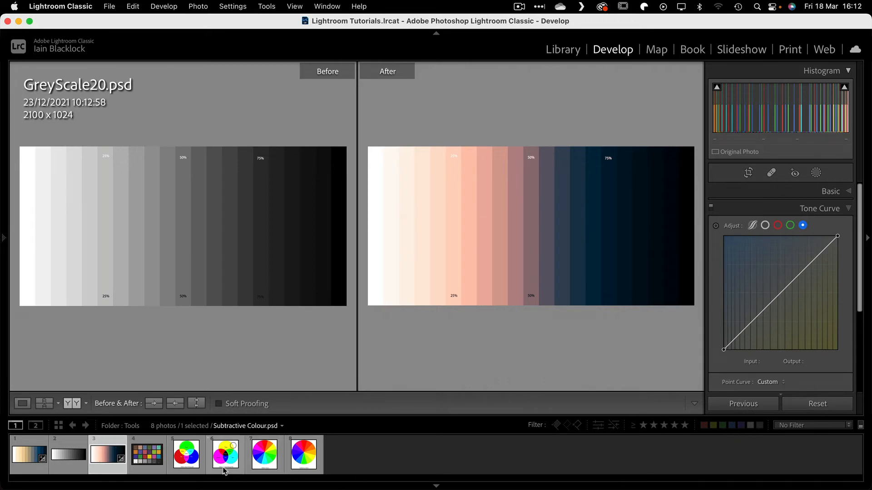
left_click(188, 457)
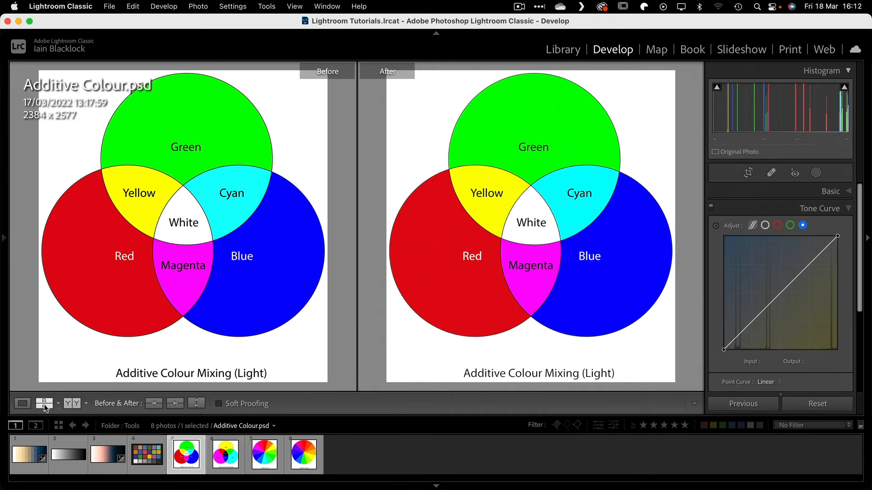
left_click(23, 405)
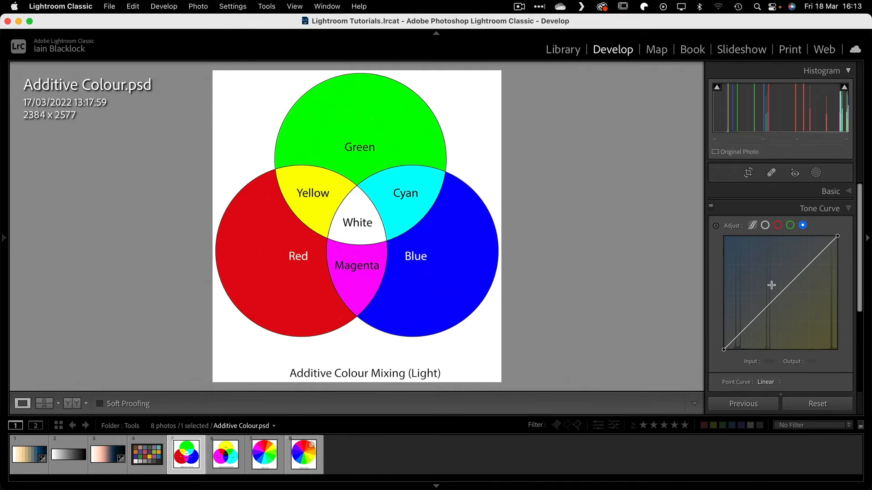
left_click(790, 225)
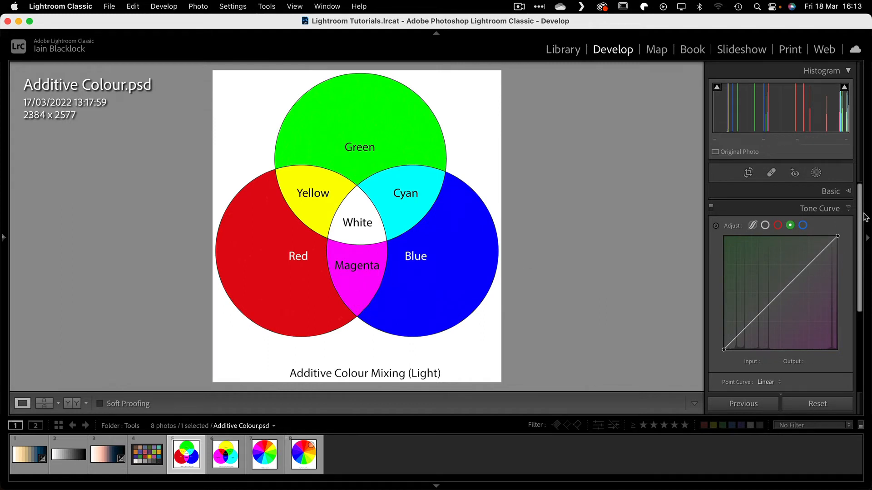
left_click(777, 227)
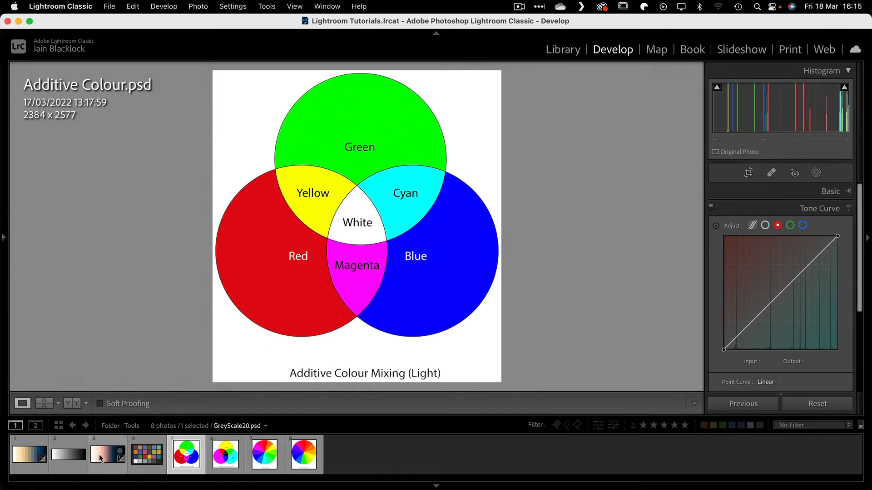
Step: Return to GreyScale20.psd and reset all tone curve channels
left_click(101, 456)
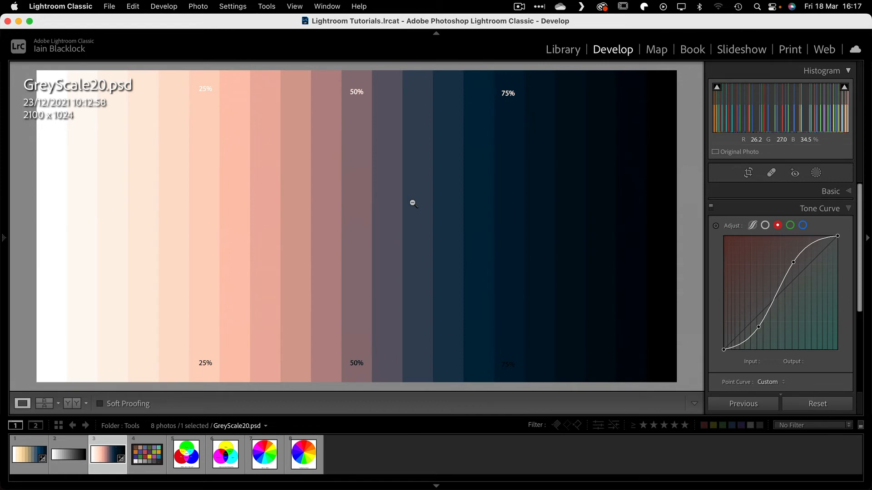
right_click(766, 253)
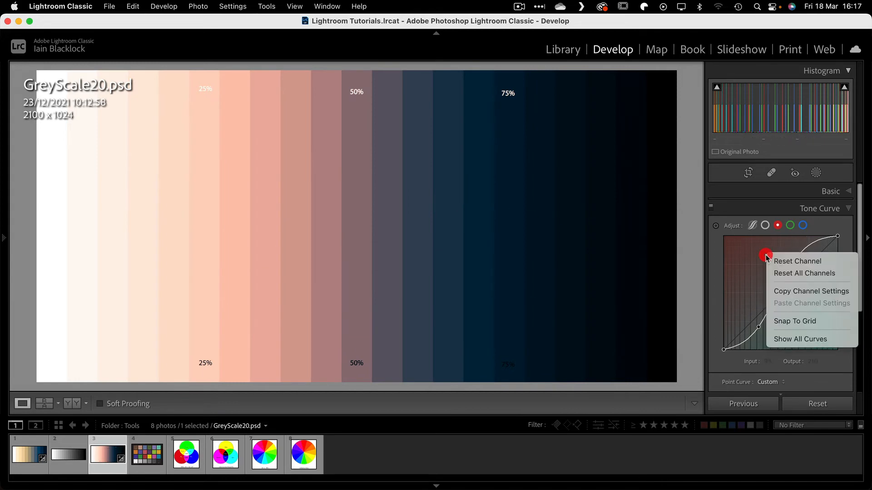
left_click(787, 275)
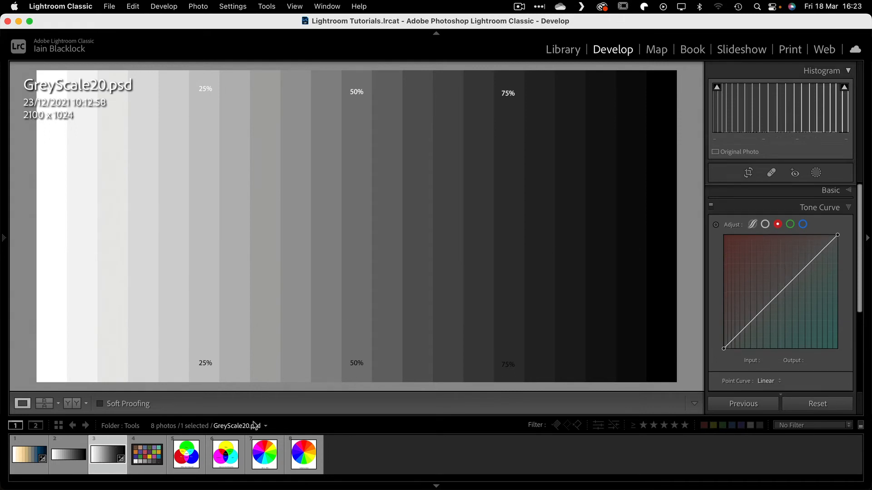
Step: View the colour wheel in Additive Colour Wheel.psd and return to GreyScale20.psd
left_click(265, 453)
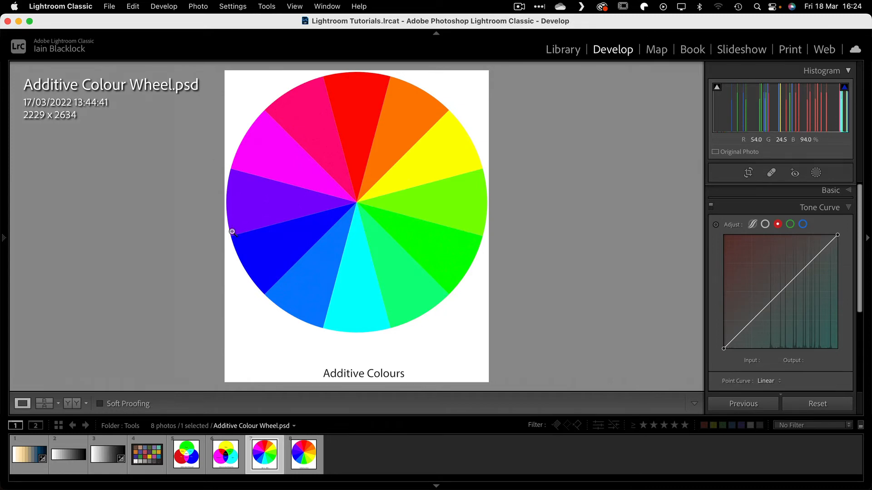
left_click(354, 101)
left_click(347, 128)
left_click(109, 457)
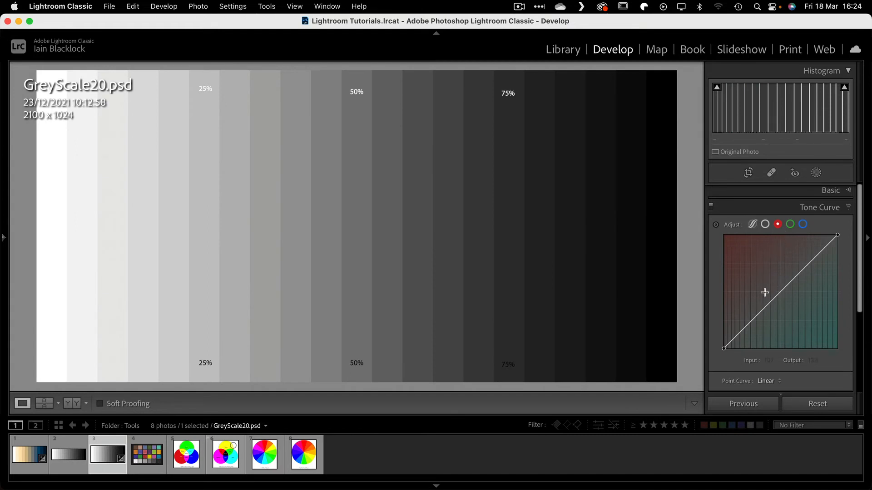
Step: Raise the red curve to input 60, output 126 and the green curve to input 60, output 125, and compare the chart with Additive Colour Wheel.psd
left_click_drag(779, 293, 750, 292)
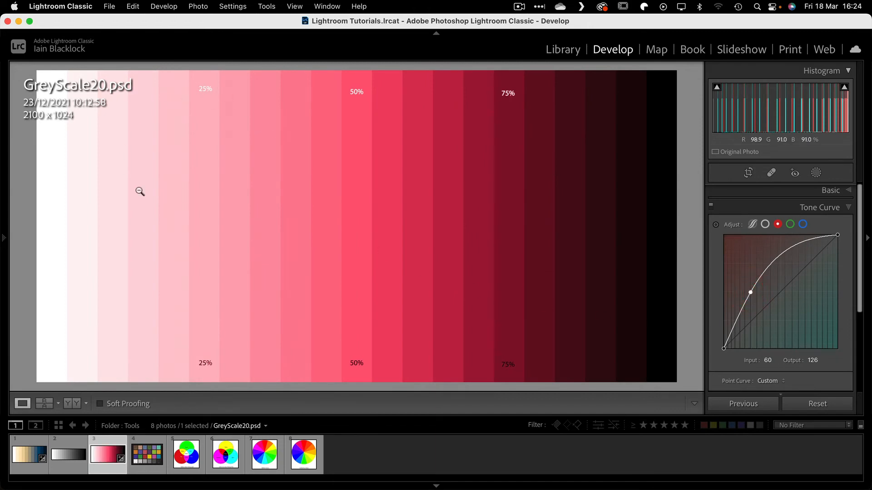
left_click(790, 224)
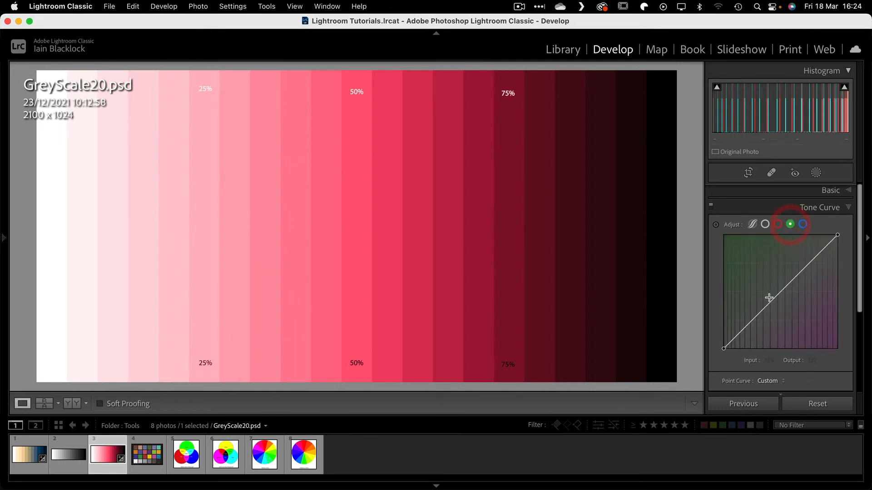
left_click_drag(777, 294, 750, 292)
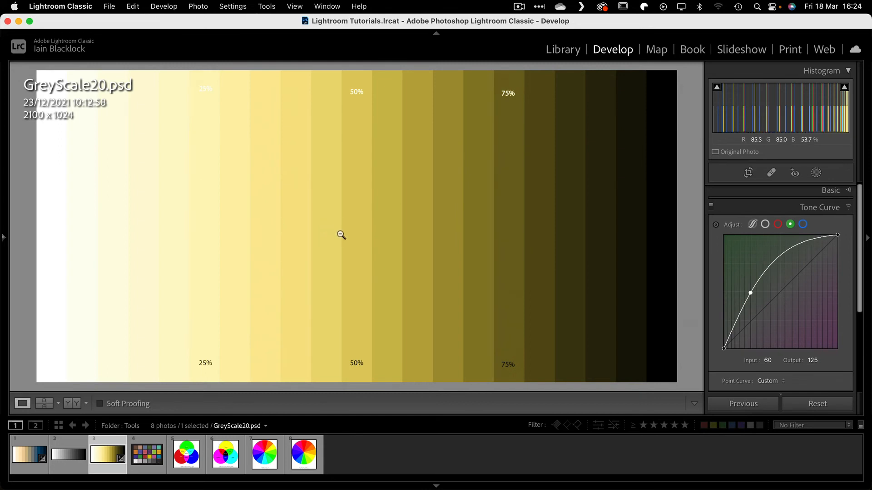
left_click(264, 458)
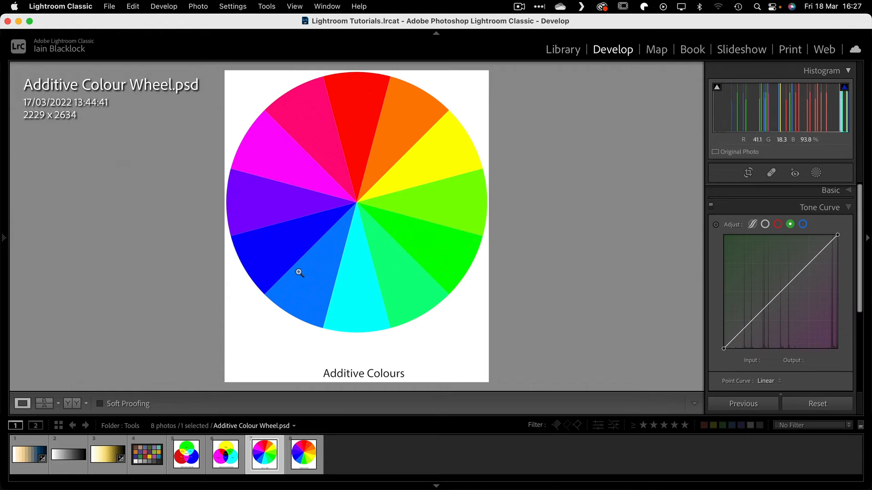
left_click(107, 455)
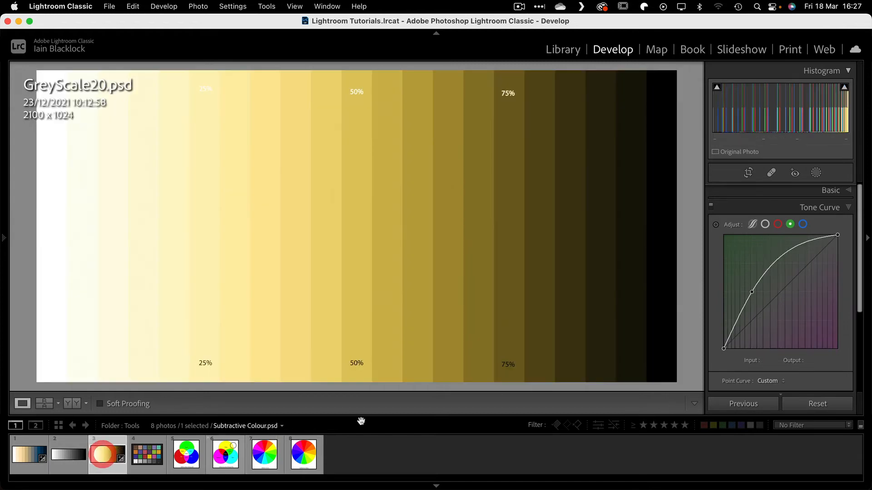
Step: Reset the red channel curve of GreyScale20.psd and raise the blue curve to input 60, output 125
left_click(778, 224)
right_click(755, 245)
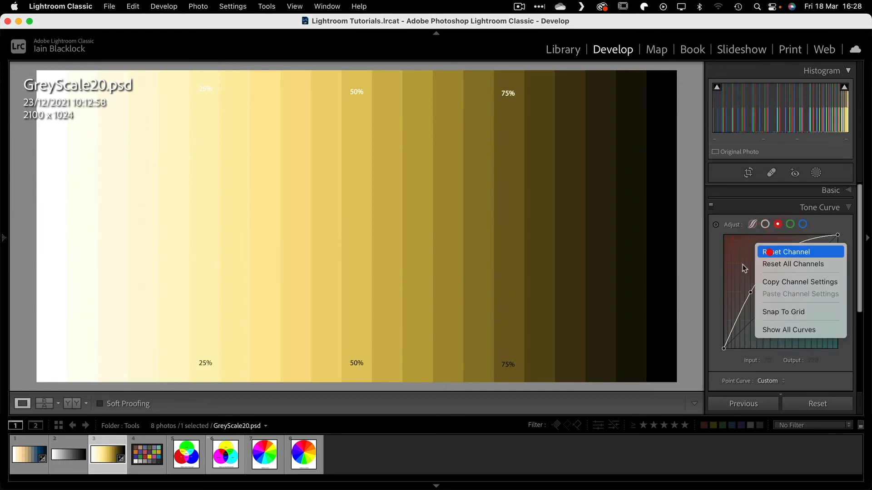
left_click(769, 252)
left_click(803, 225)
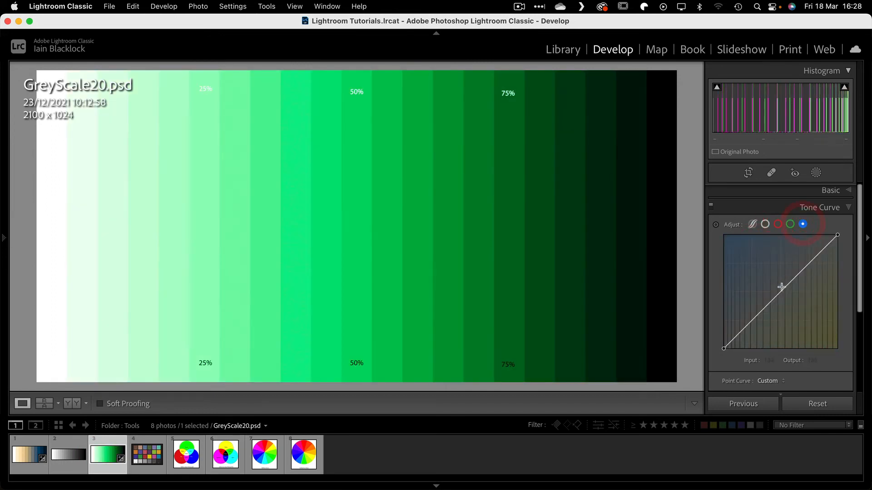
left_click_drag(778, 293, 750, 293)
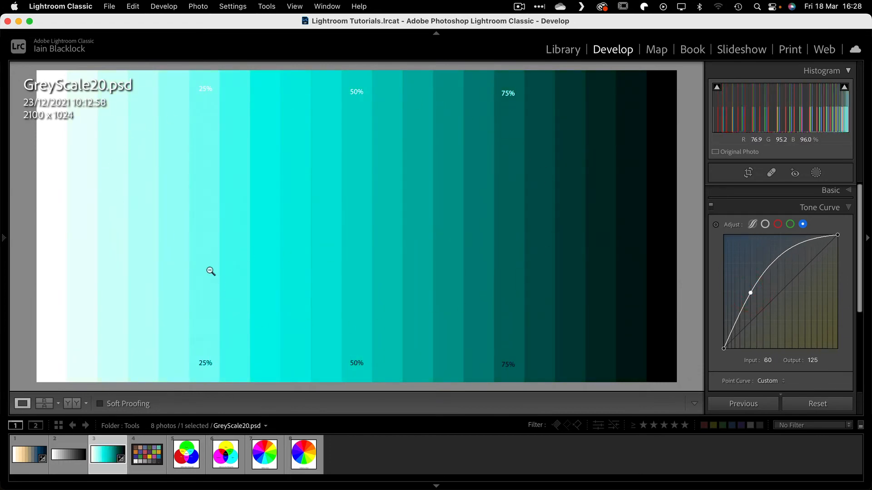
Step: Check the additive colour wheel, reset the green curve of GreyScale20.psd and raise its red curve to input 59, output 126
left_click(264, 454)
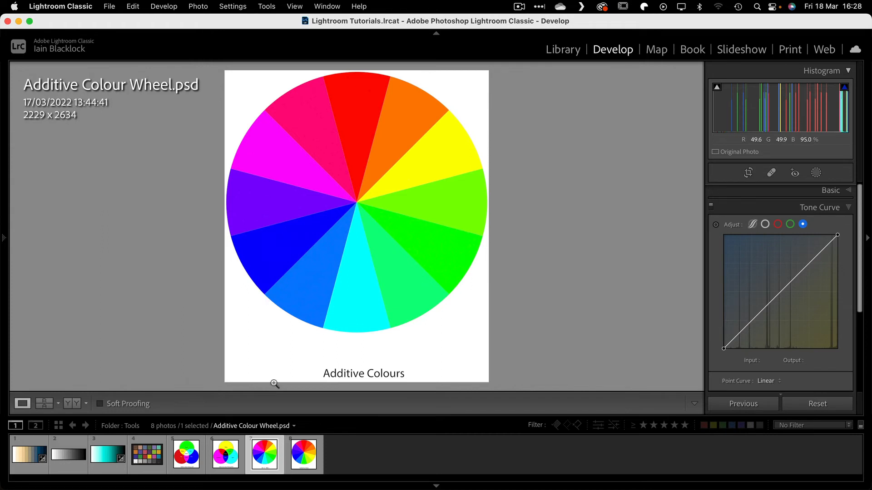
left_click(104, 456)
left_click(791, 225)
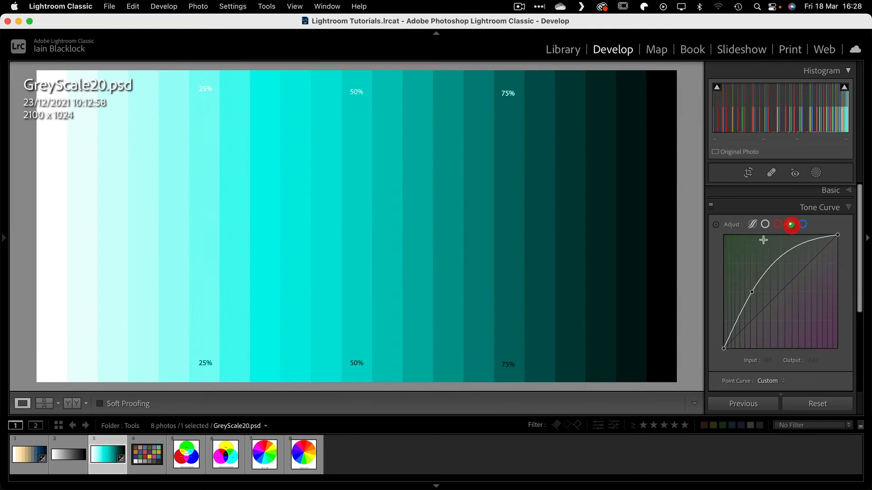
right_click(745, 248)
left_click(782, 247)
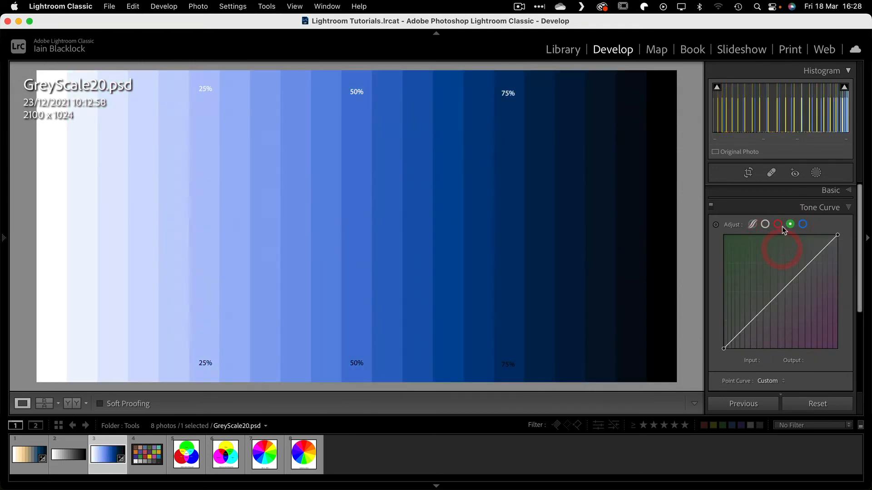
left_click(778, 225)
left_click_drag(777, 295, 749, 294)
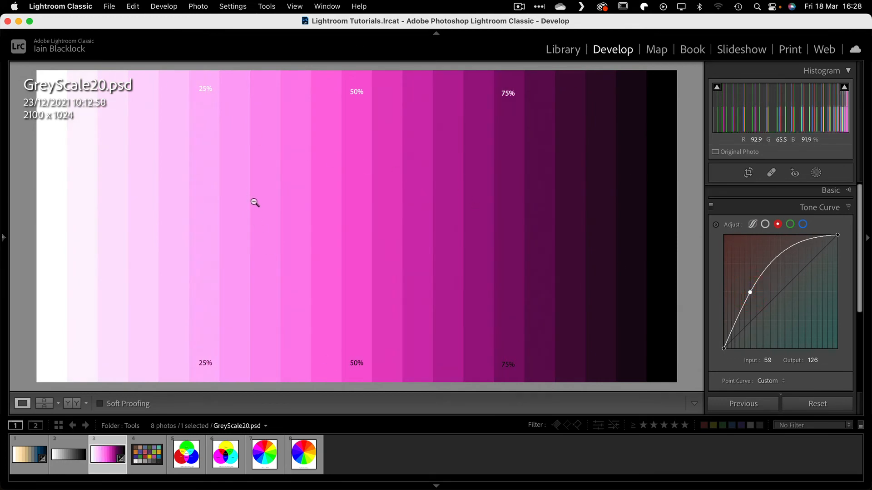
Step: Check the additive colour wheel again, and raise the green channel curve of GreyScale20.psd in the midtones alongside red and blue
left_click(276, 462)
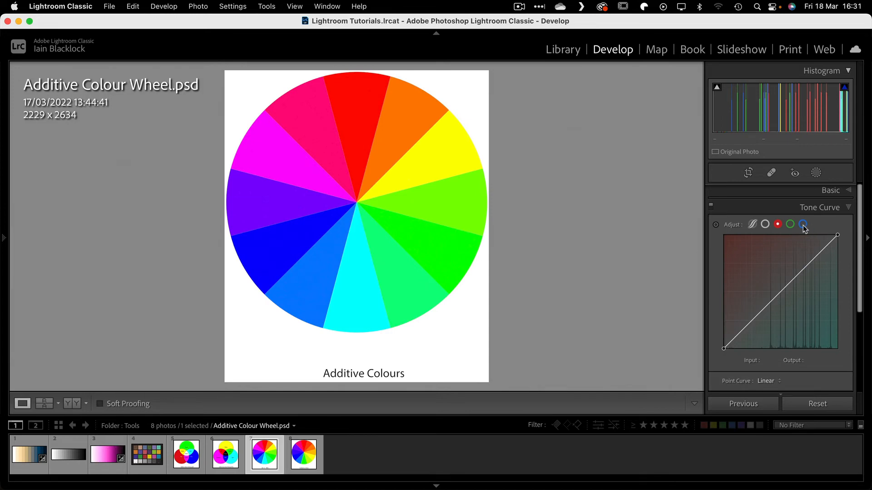
left_click(803, 225)
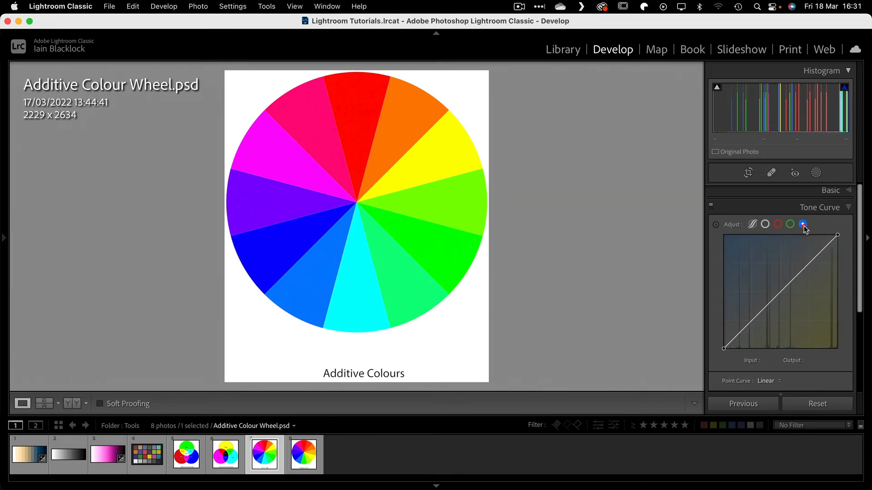
left_click(111, 456)
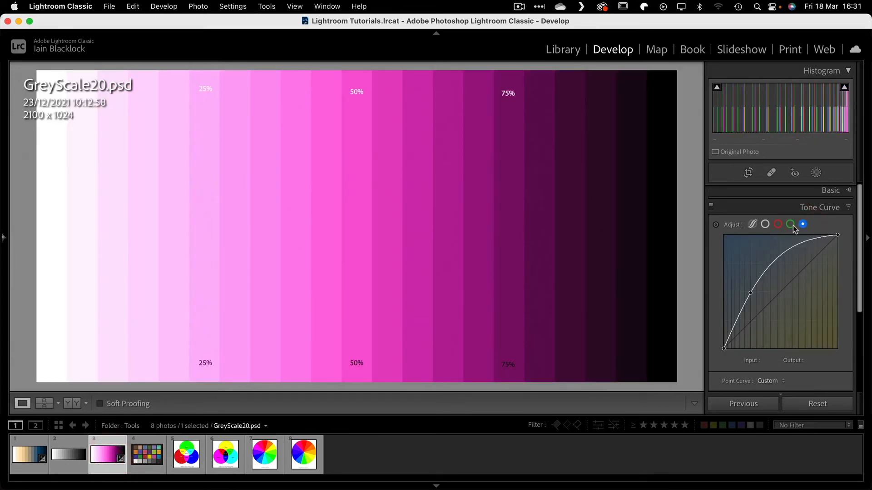
left_click(778, 225)
left_click(790, 225)
left_click_drag(769, 303, 753, 295)
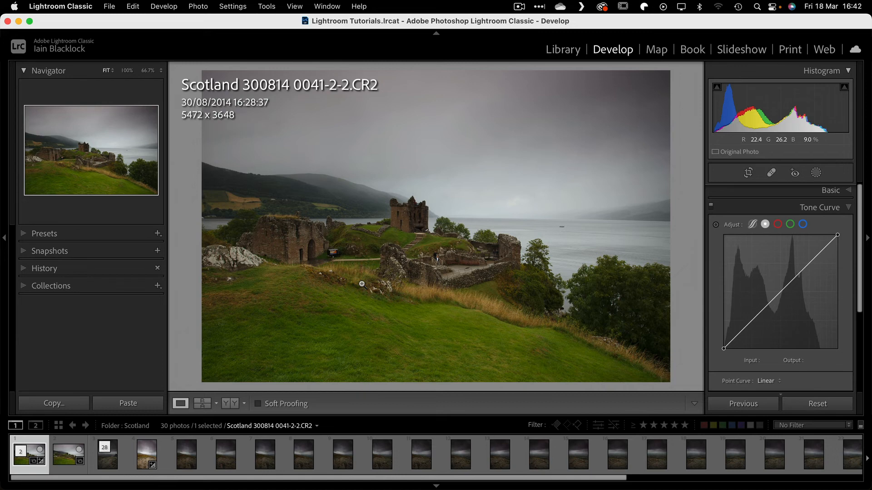
left_click(765, 225)
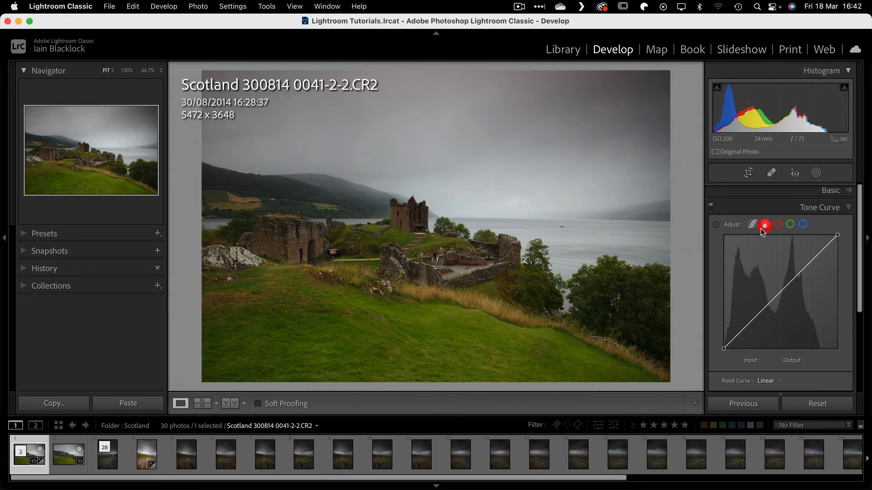
left_click_drag(749, 322, 753, 328)
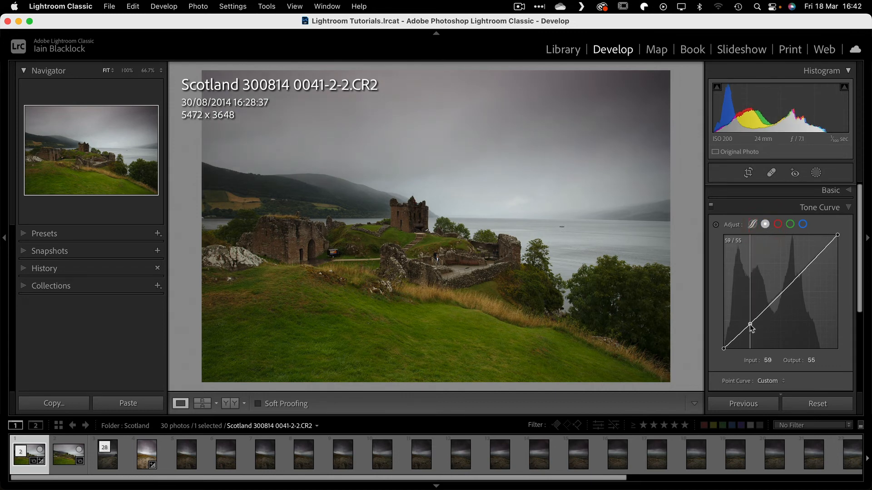
left_click_drag(809, 264, 804, 261)
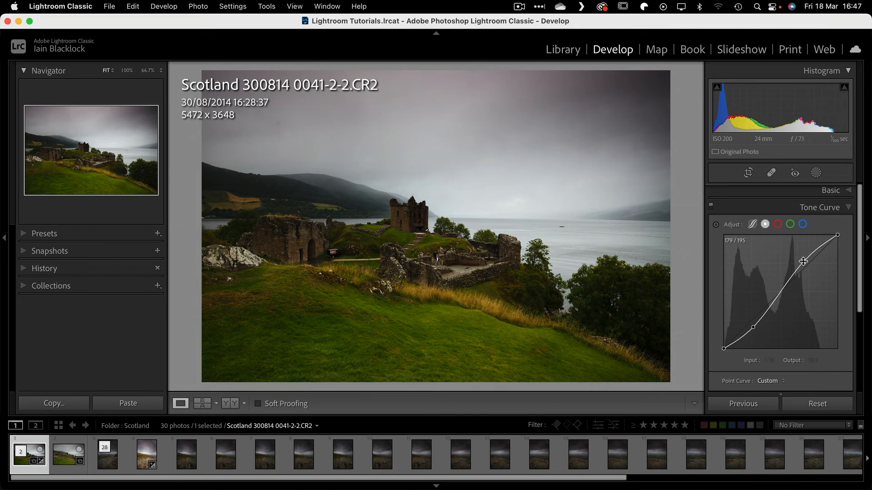
Step: Anchor the red channel curve's midtones with three points and raise a shadow point to input 14, output 28
scroll(802, 259, "down", 2)
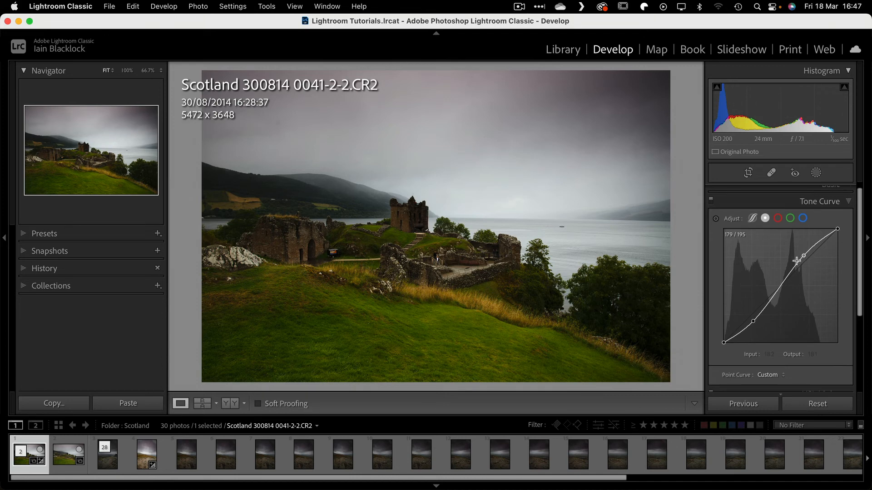
left_click(778, 221)
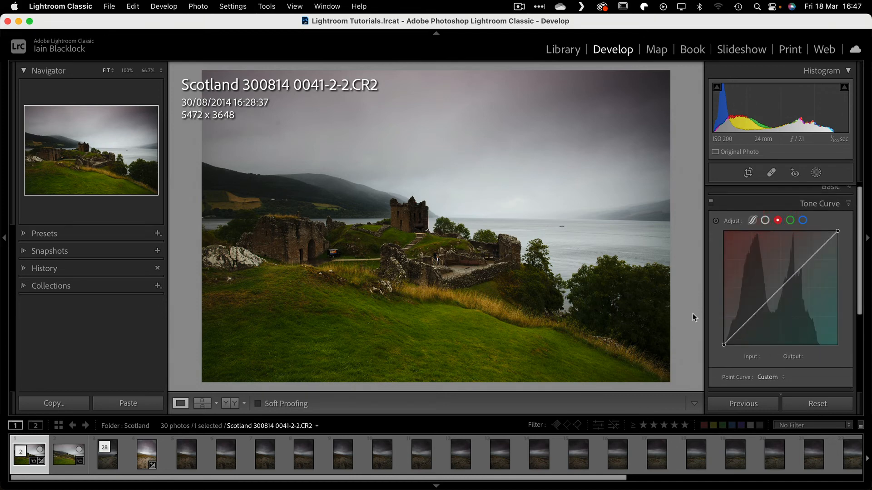
left_click(779, 287)
left_click(772, 296)
left_click(790, 278)
left_click_drag(734, 335, 730, 332)
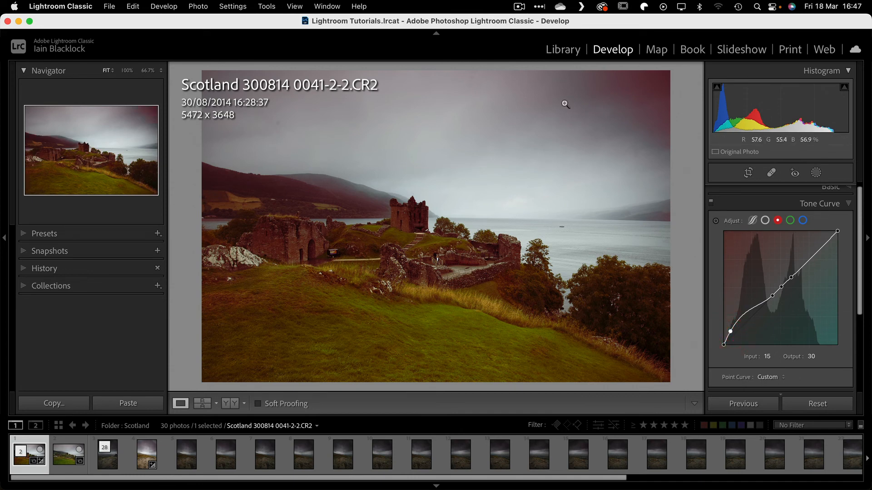
left_click_drag(731, 332, 728, 332)
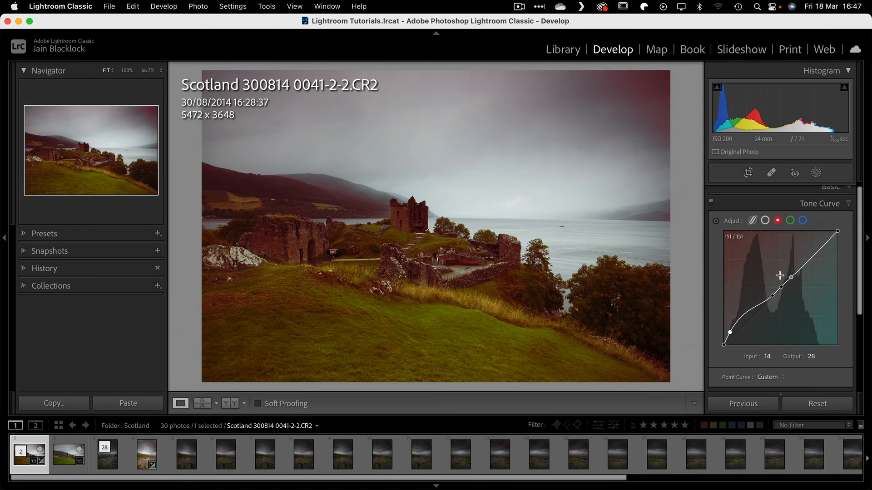
Step: Shape the blue curve with three midtone anchors, a shadow point at input 57, output 37 and a highlight point at input 181, output 200
left_click(803, 221)
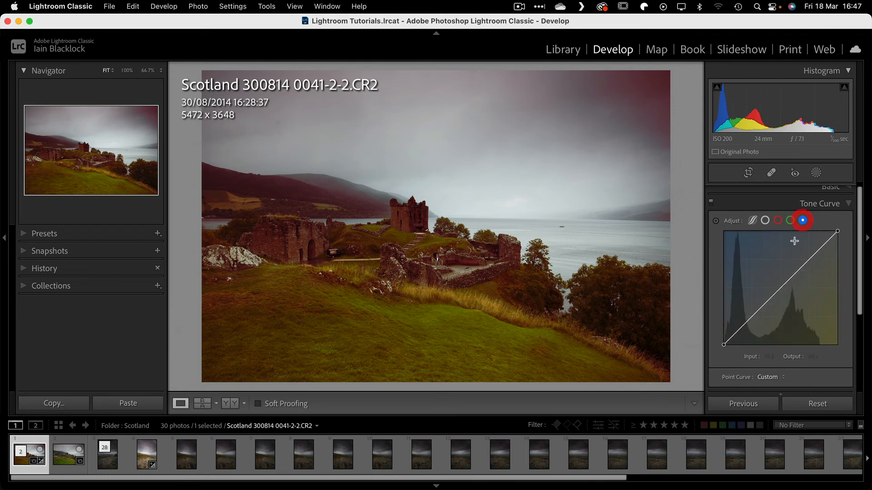
left_click(794, 275)
left_click(786, 283)
left_click(771, 297)
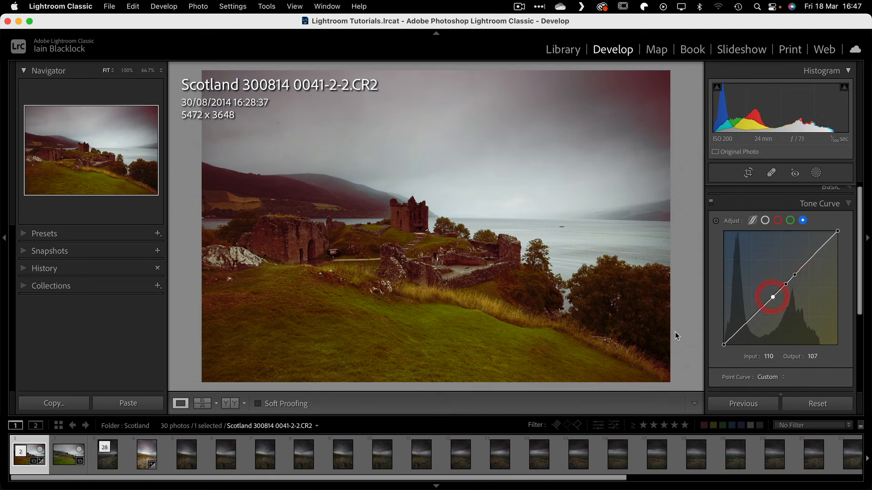
left_click_drag(744, 326, 749, 329)
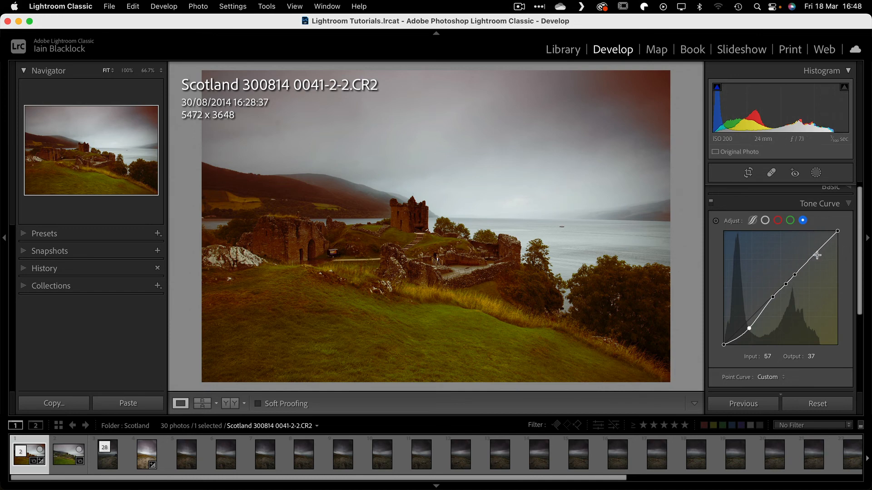
left_click(815, 252)
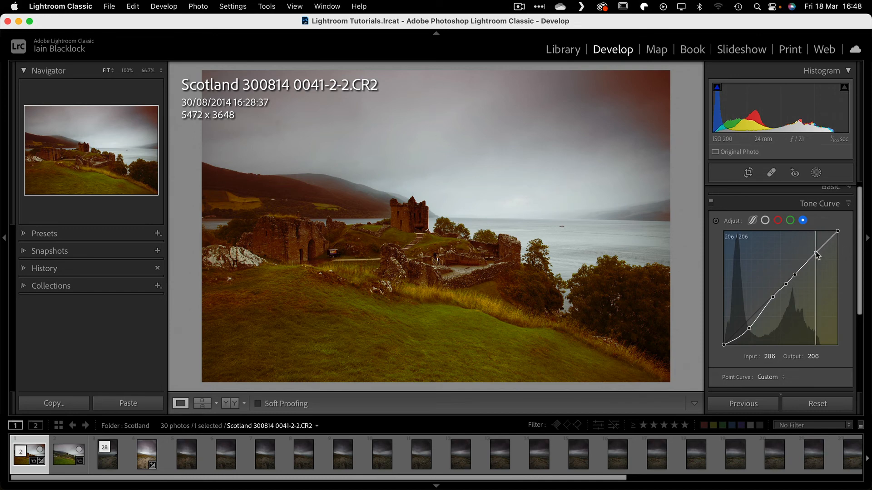
left_click_drag(816, 252, 805, 255)
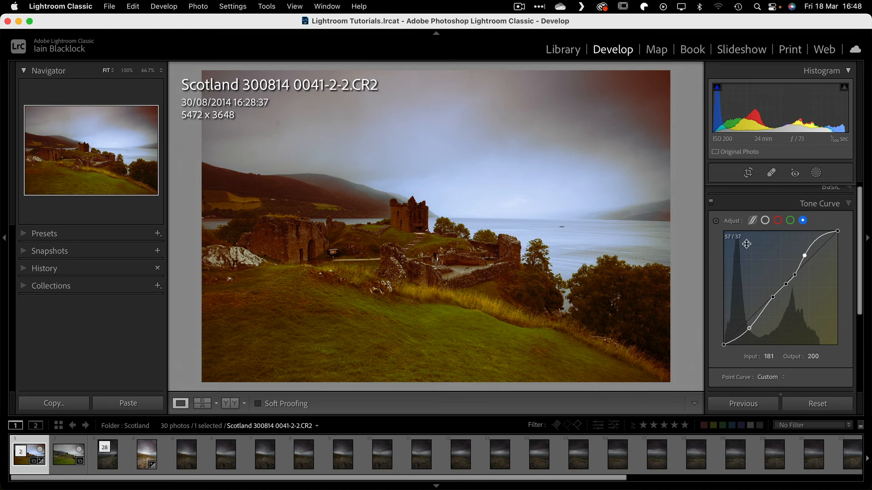
Step: Anchor the green curve's midtones with three points, raise its highlights, and compare the photo before and after side by side
left_click(791, 221)
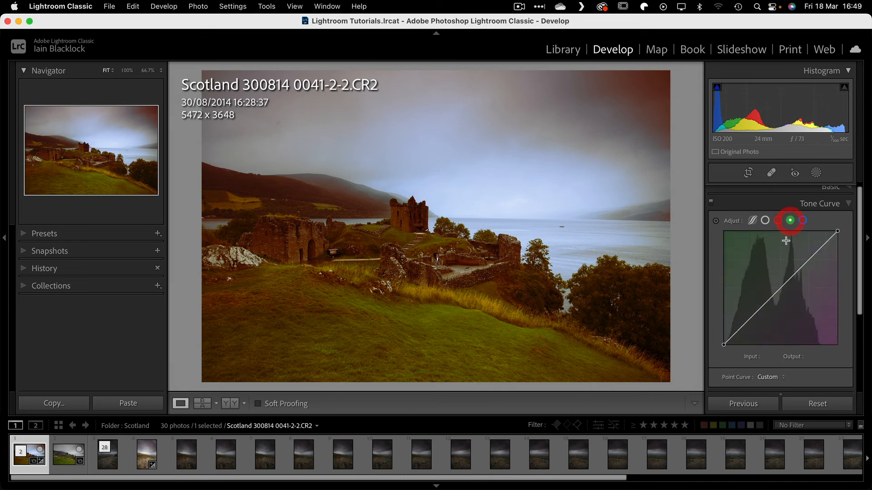
left_click(776, 292)
left_click(781, 287)
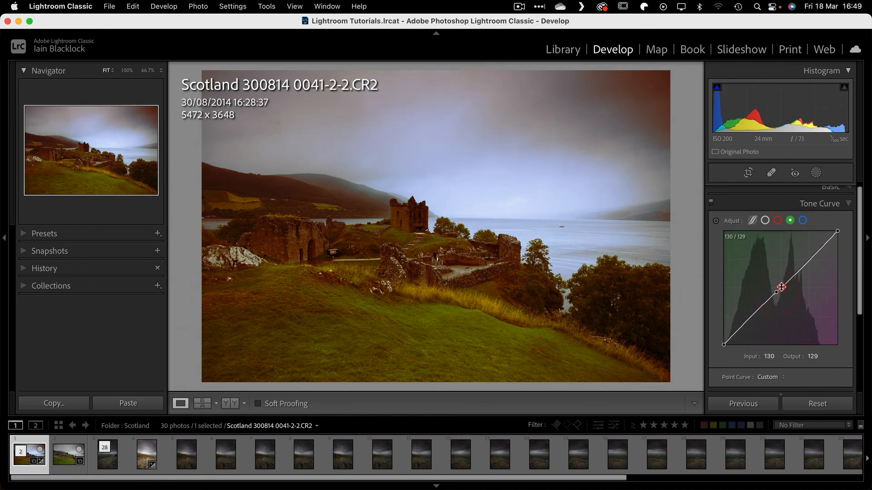
left_click(787, 283)
left_click_drag(816, 256, 806, 254)
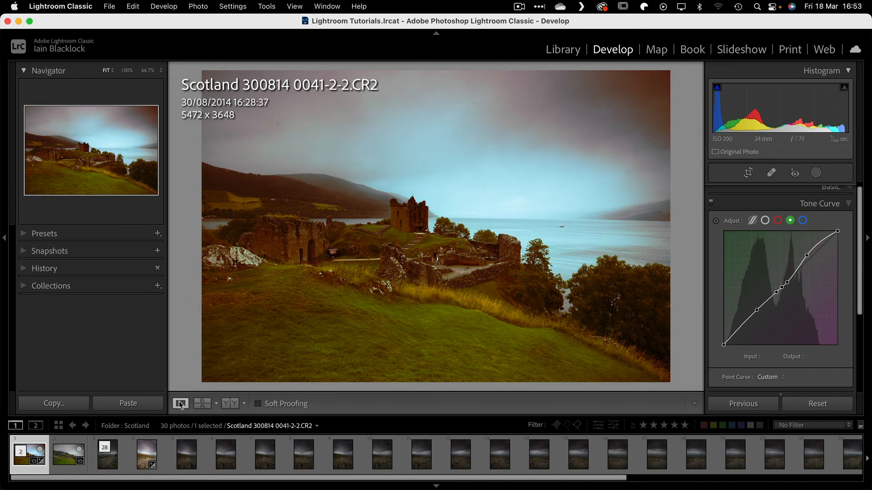
left_click(230, 404)
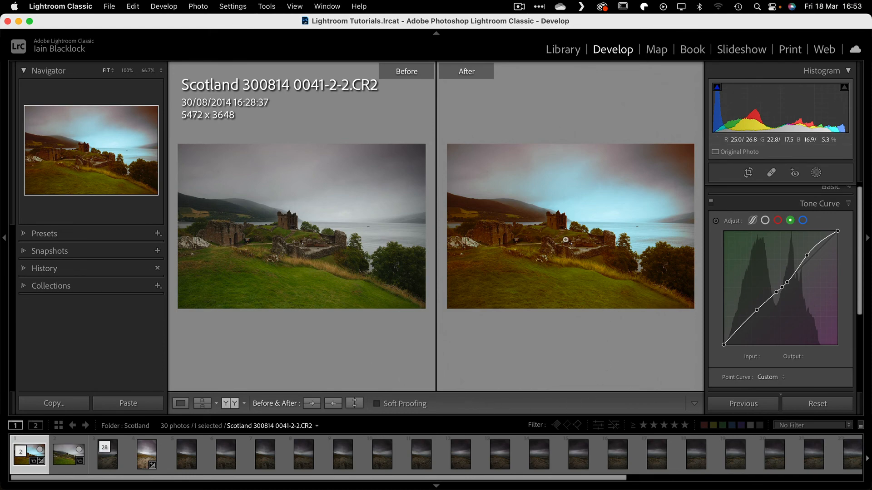
left_click(180, 403)
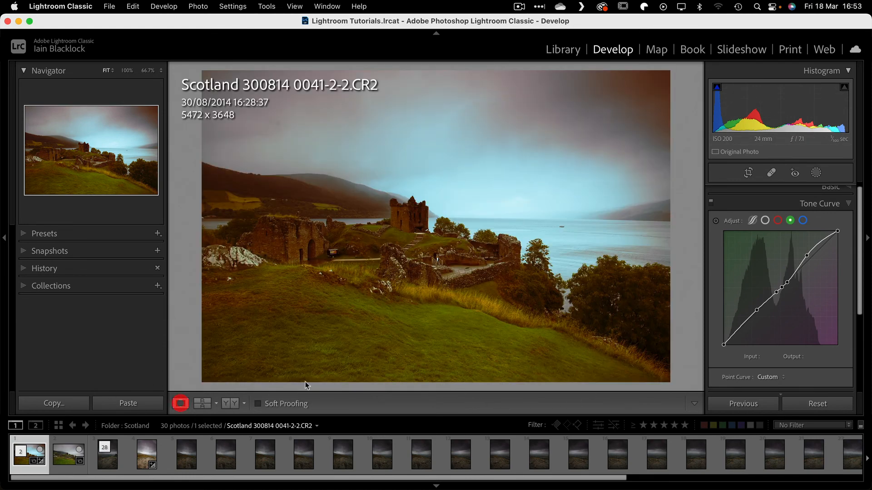
Step: Using targeted adjustment on the combined RGB point curve, darken the castle ruins to input 61, output 41 and brighten the sky above the loch
left_click(766, 220)
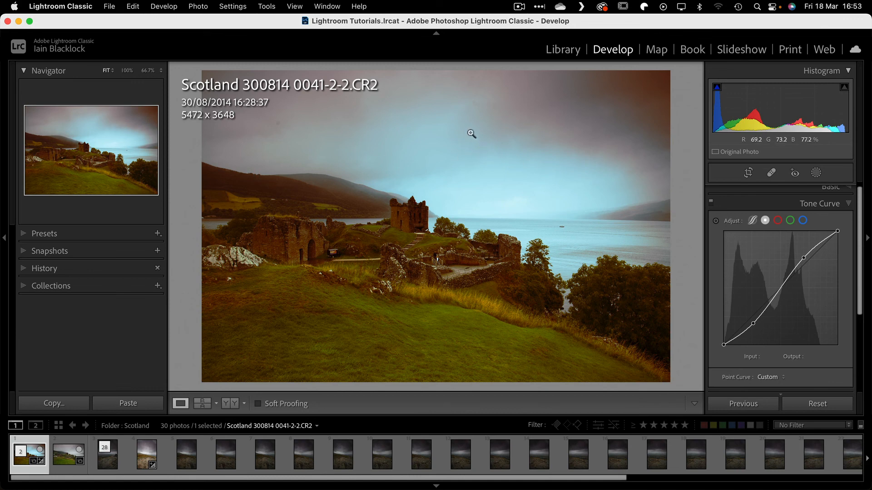
left_click(716, 221)
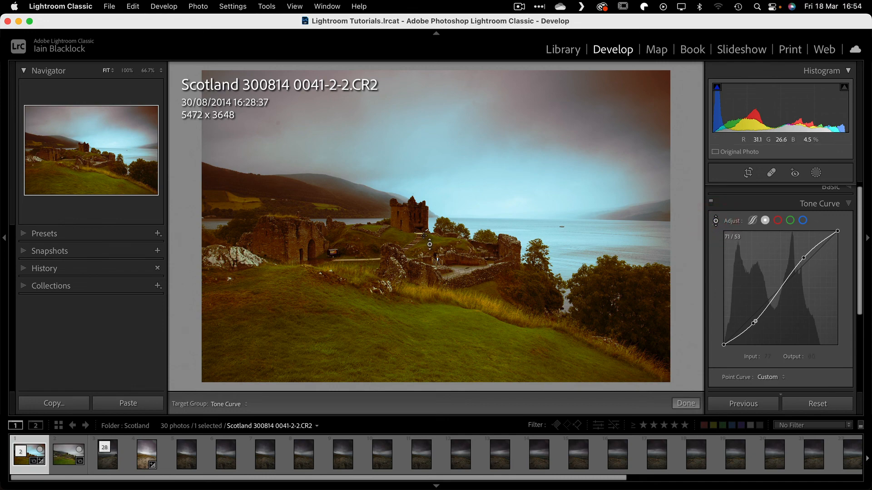
left_click(406, 214)
mouse_move(437, 259)
left_mouse_down()
mouse_move(437, 276)
mouse_move(437, 260)
left_mouse_up()
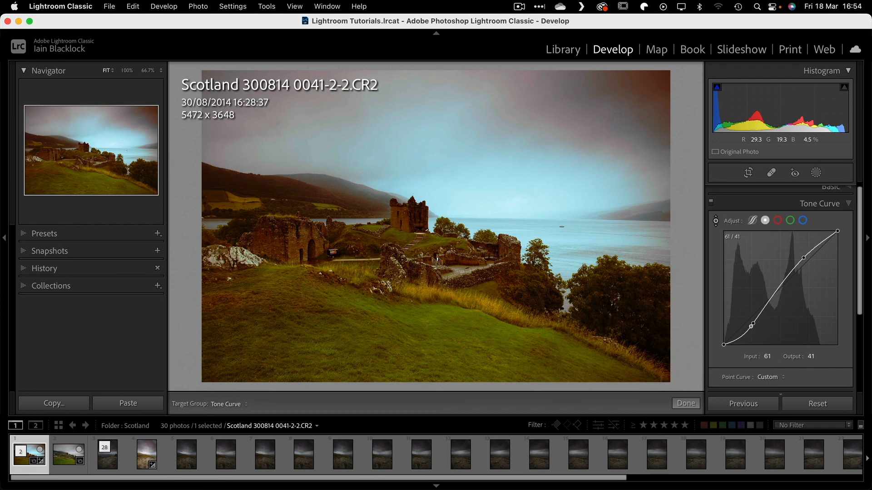
mouse_move(500, 180)
left_mouse_down()
mouse_move(500, 217)
mouse_move(500, 174)
left_mouse_up()
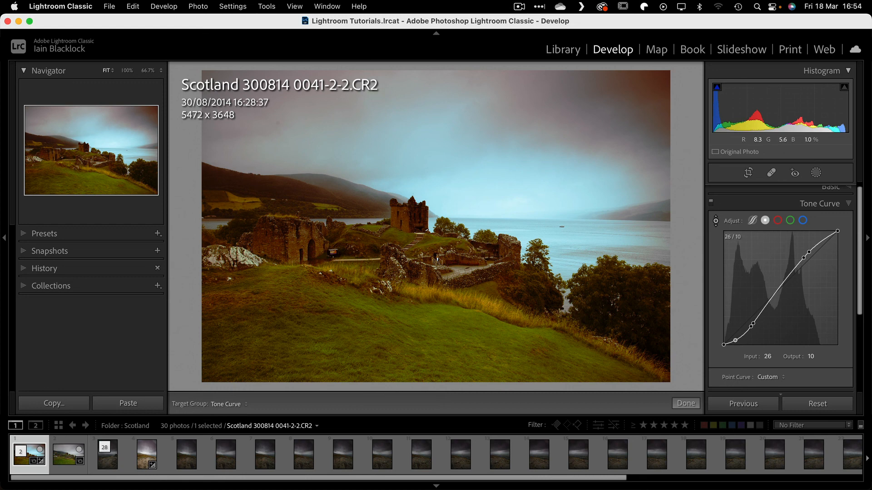
Step: Drop the dark bushes' deep shadow point to the base of the curve and lower the sky's point to input 167, output 168
key("Down")
key("Down")
key("Down")
key("Up")
key("Up")
left_click_drag(602, 305, 602, 313)
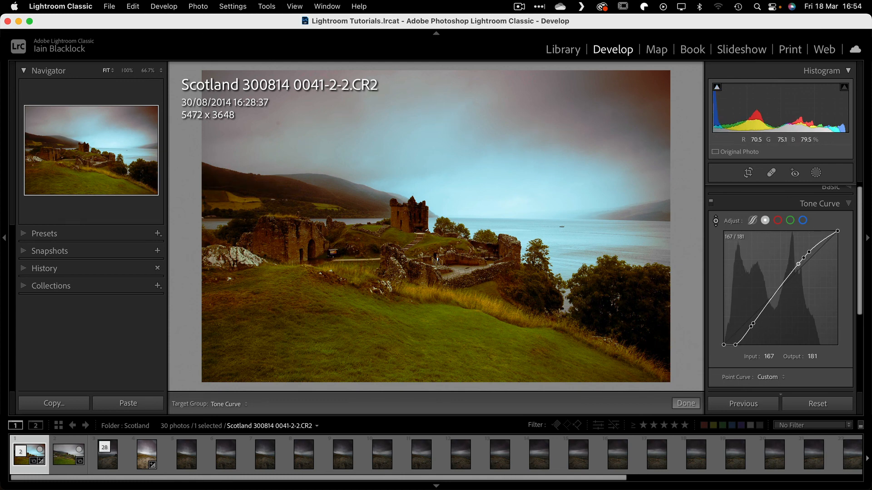
mouse_move(459, 130)
left_mouse_down()
mouse_move(460, 152)
mouse_move(460, 143)
left_mouse_up()
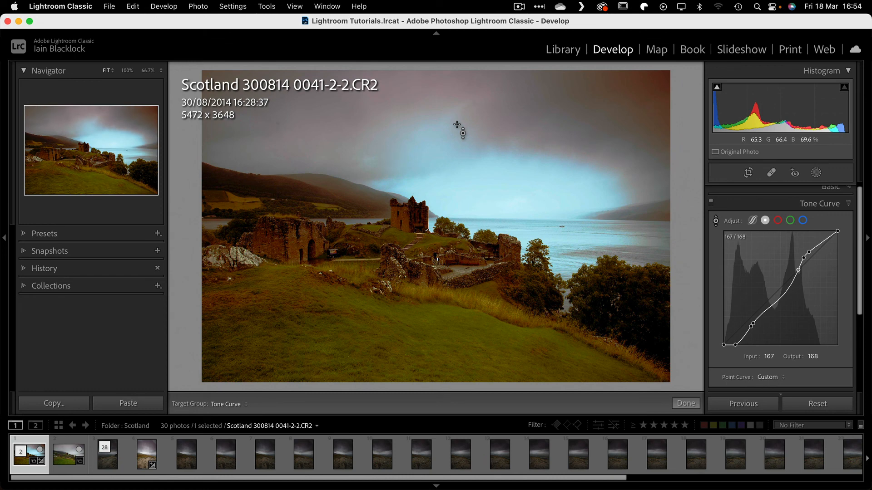